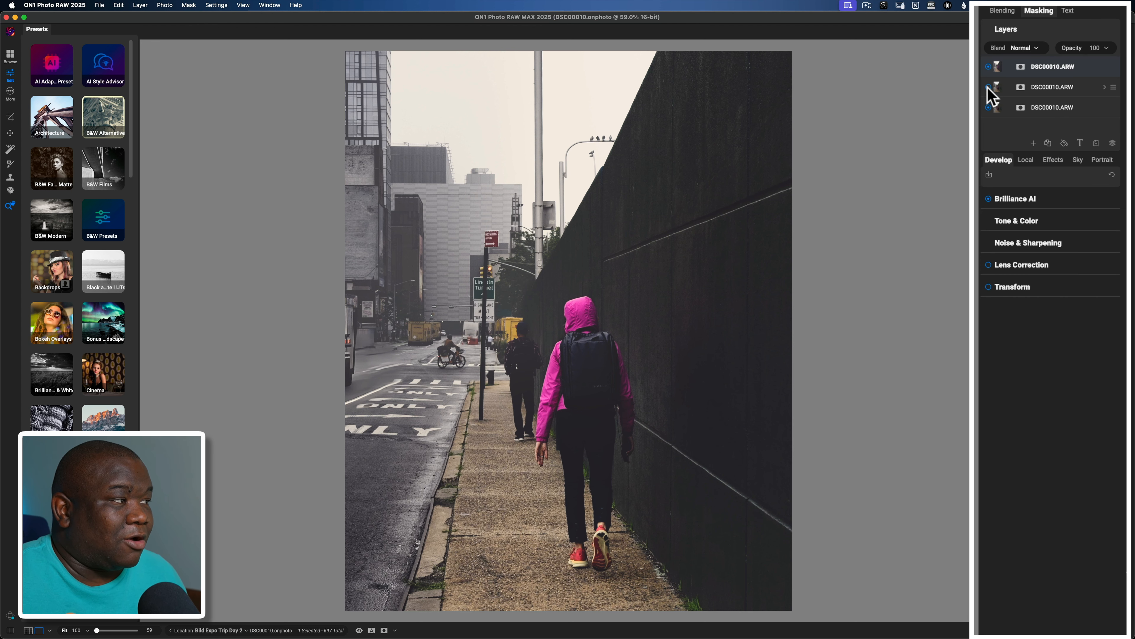
# Step: Compare the edited photo with the original by switching the top layer's visibility, and leave that layer hidden
pyautogui.click(988, 67)
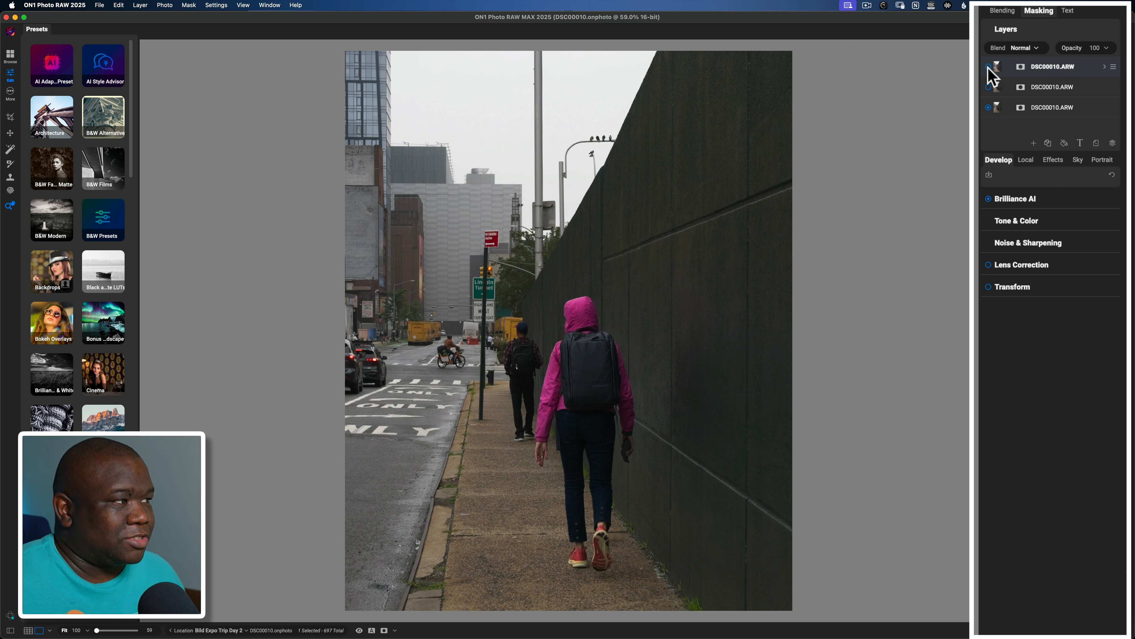
pyautogui.click(988, 67)
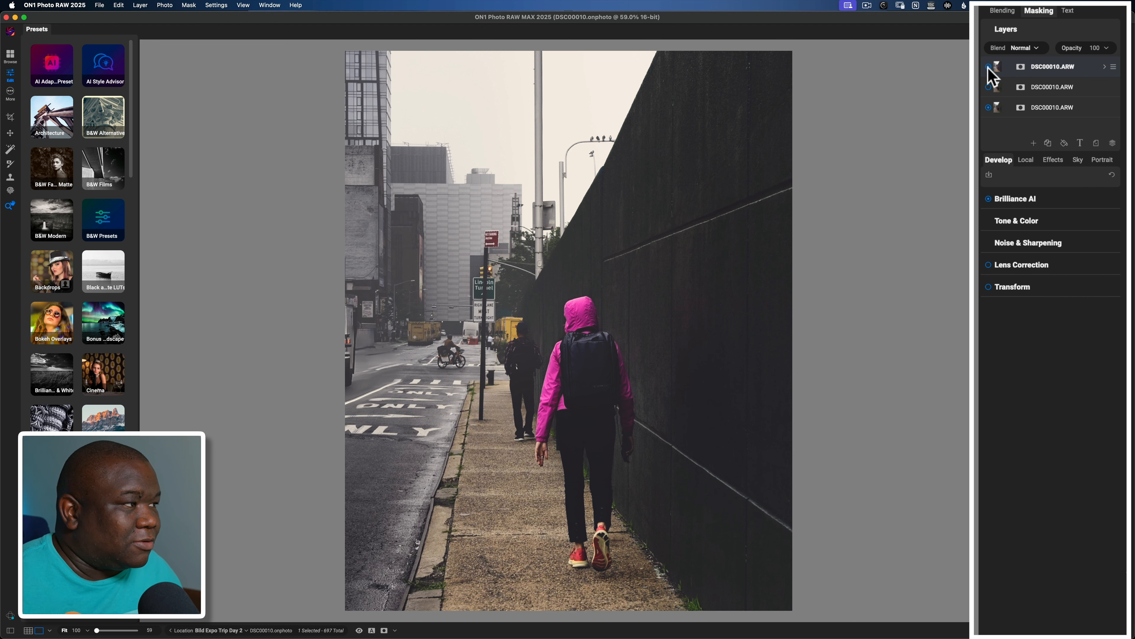
pyautogui.click(988, 67)
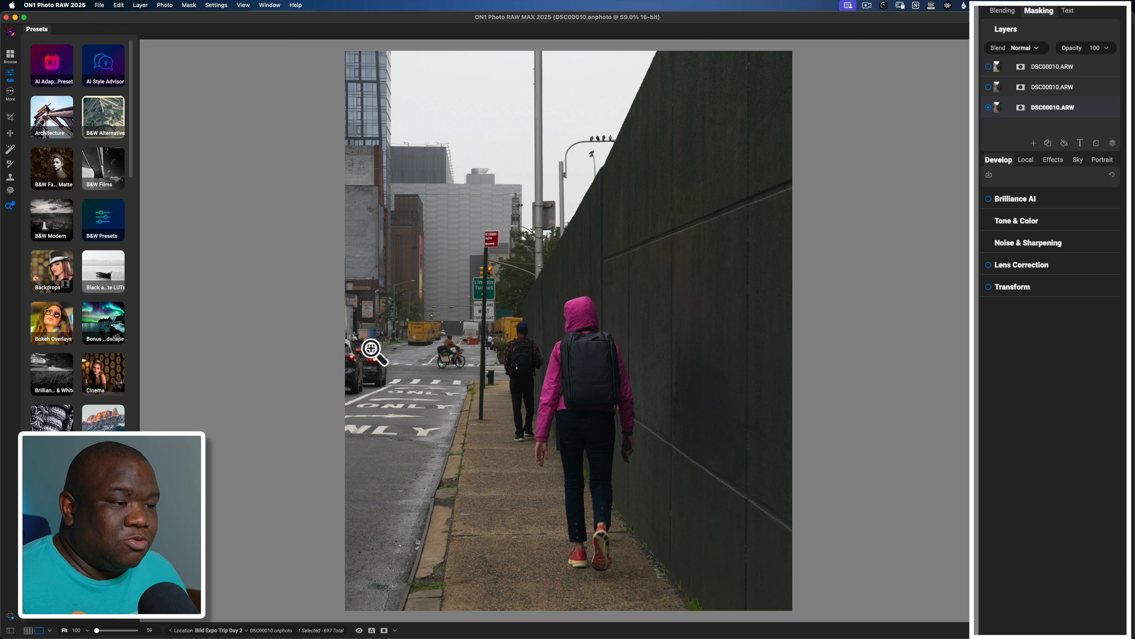
# Step: Inspect the cars in the street at 100% with the top layer shown again, and return to the full-photo view
pyautogui.click(363, 362)
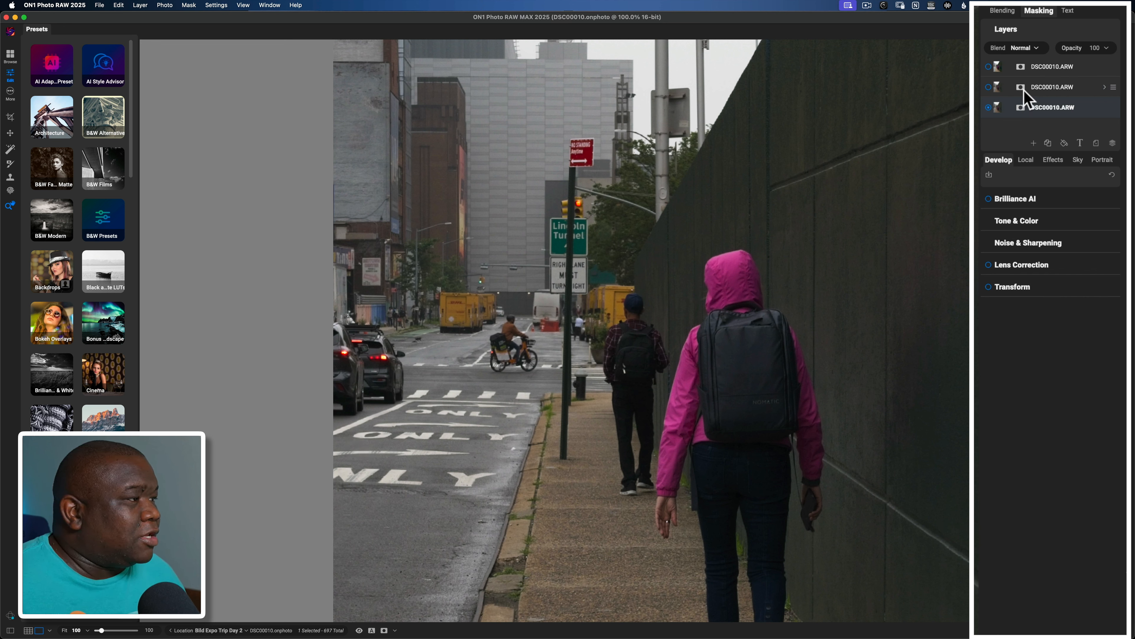
pyautogui.click(987, 66)
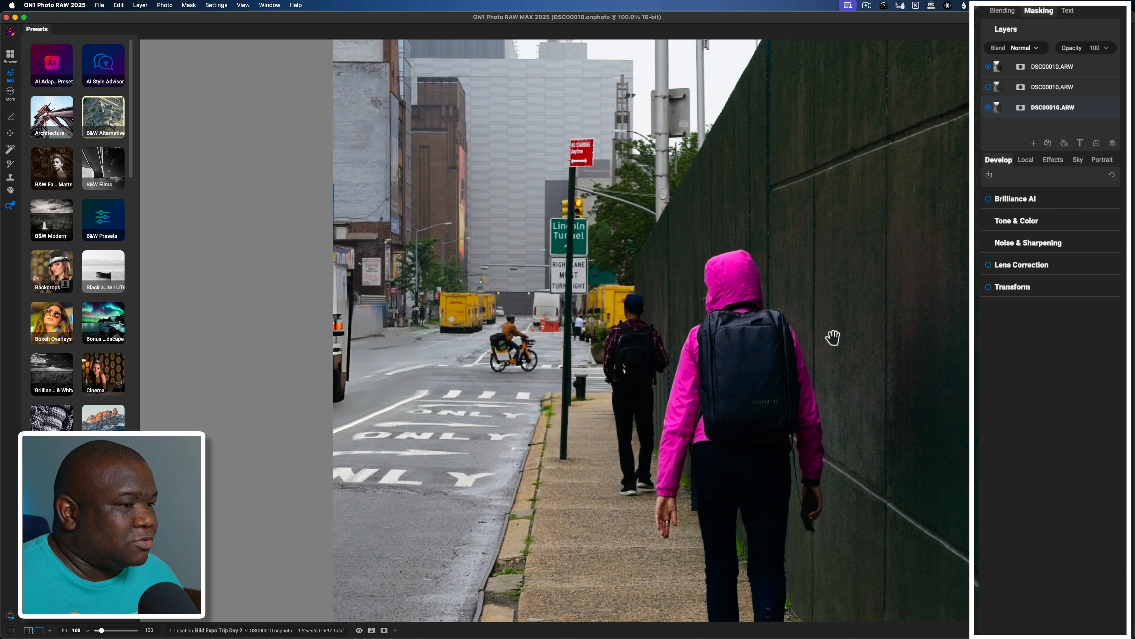
pyautogui.click(448, 433)
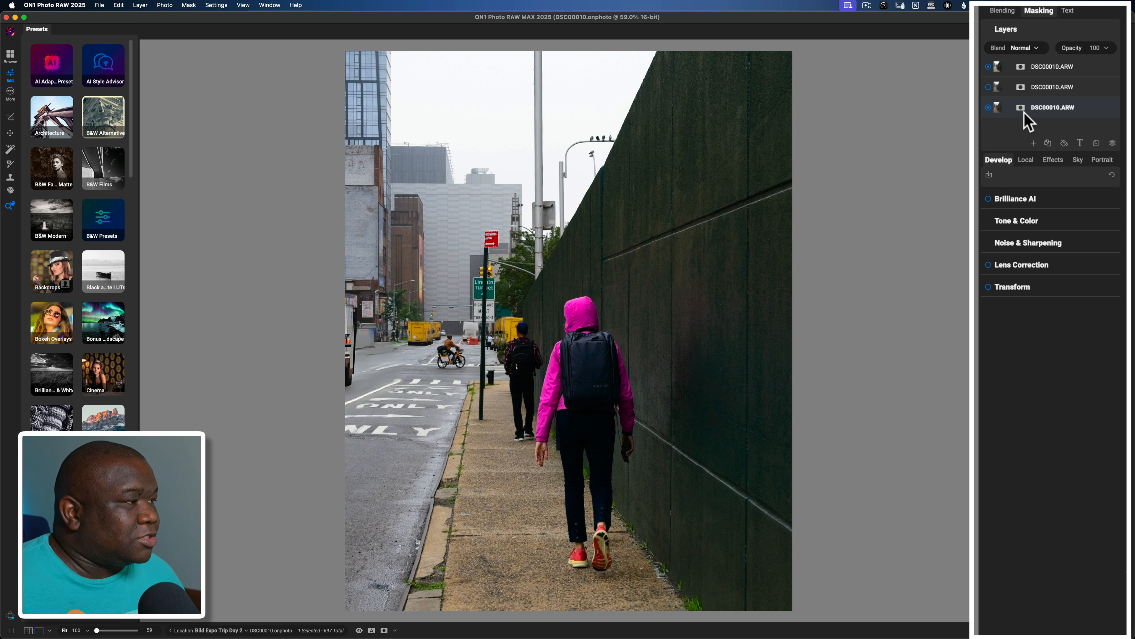
# Step: Select the top layer and expand its Brilliance AI settings
pyautogui.click(1036, 68)
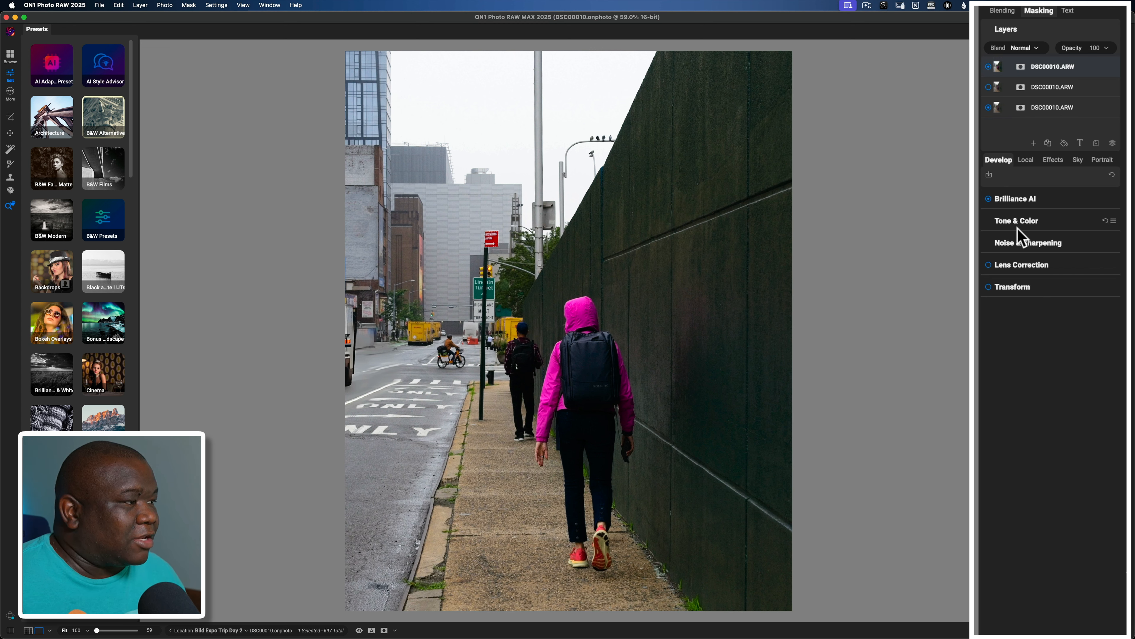
pyautogui.click(1014, 200)
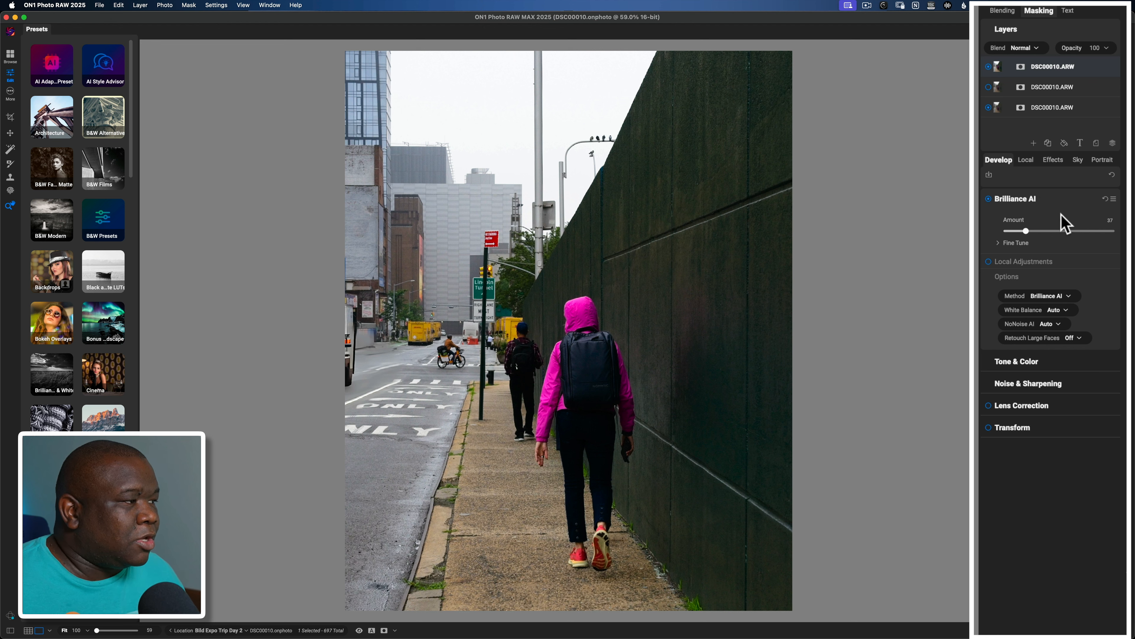
# Step: Review the settings of the top layer's Brilliance AI - People local adjustment and collapse it
pyautogui.click(1022, 162)
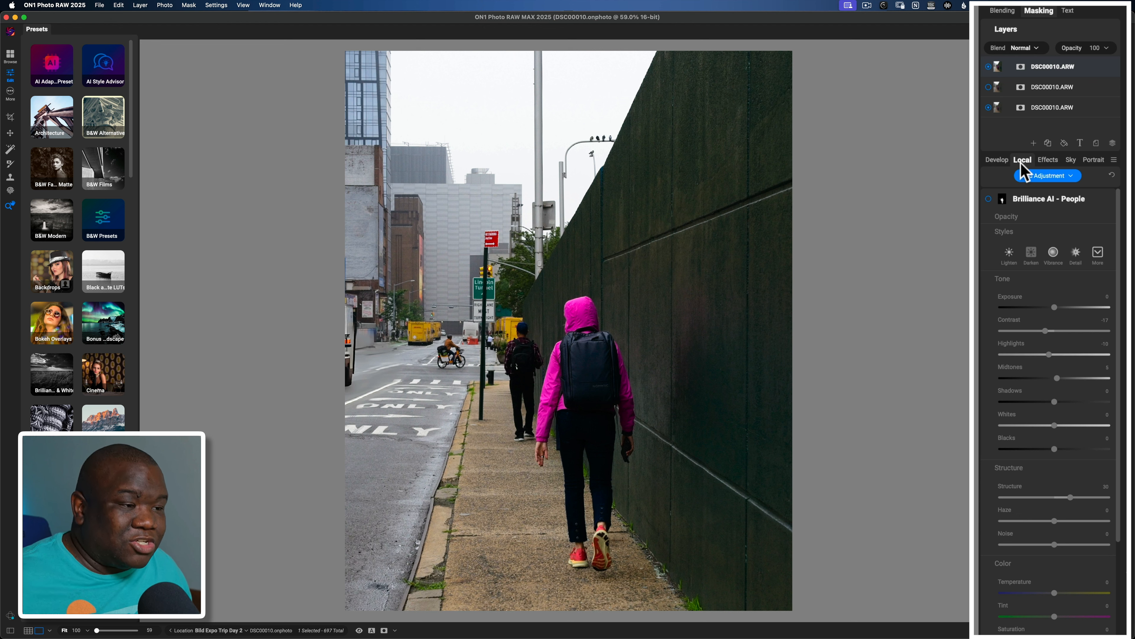
pyautogui.scroll(-3, 1028, 277)
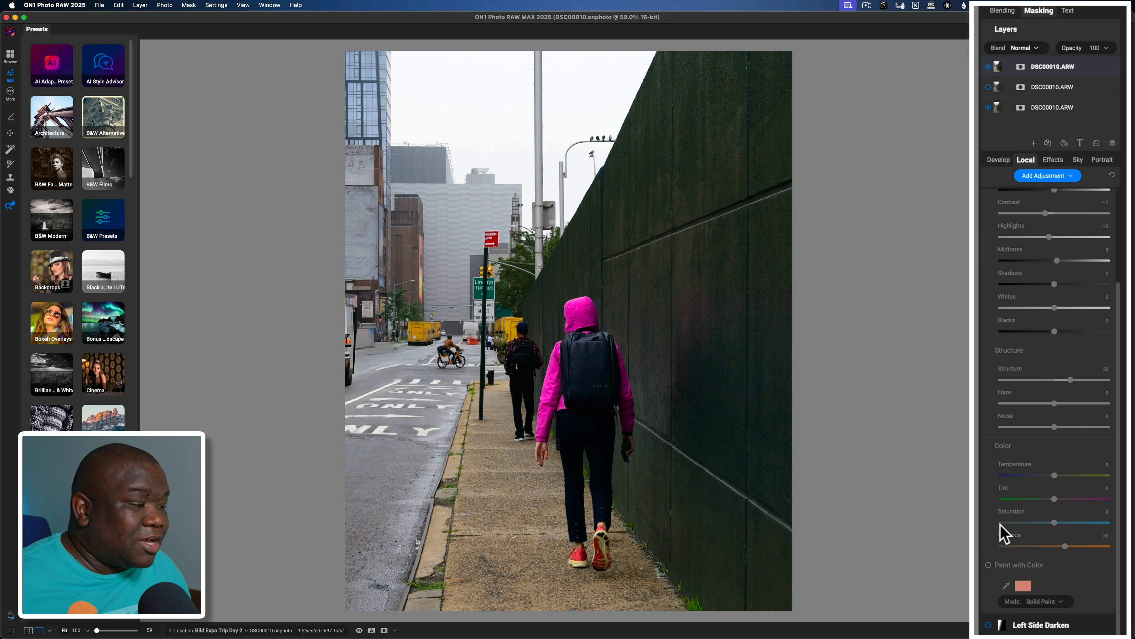
pyautogui.scroll(3, 1018, 304)
pyautogui.click(1049, 206)
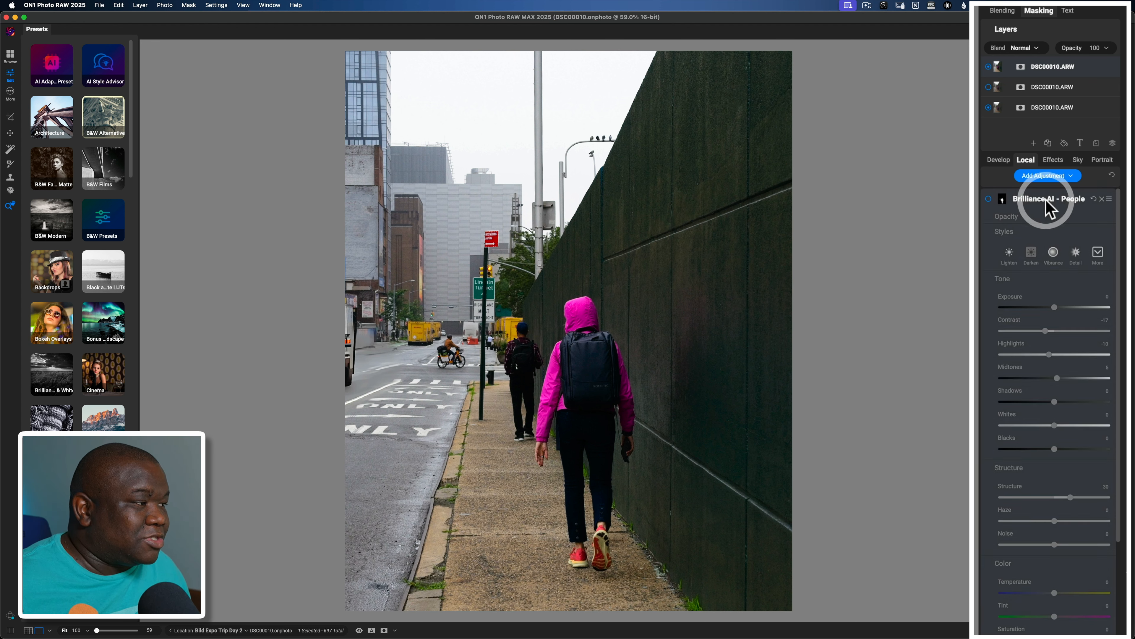
pyautogui.click(1046, 203)
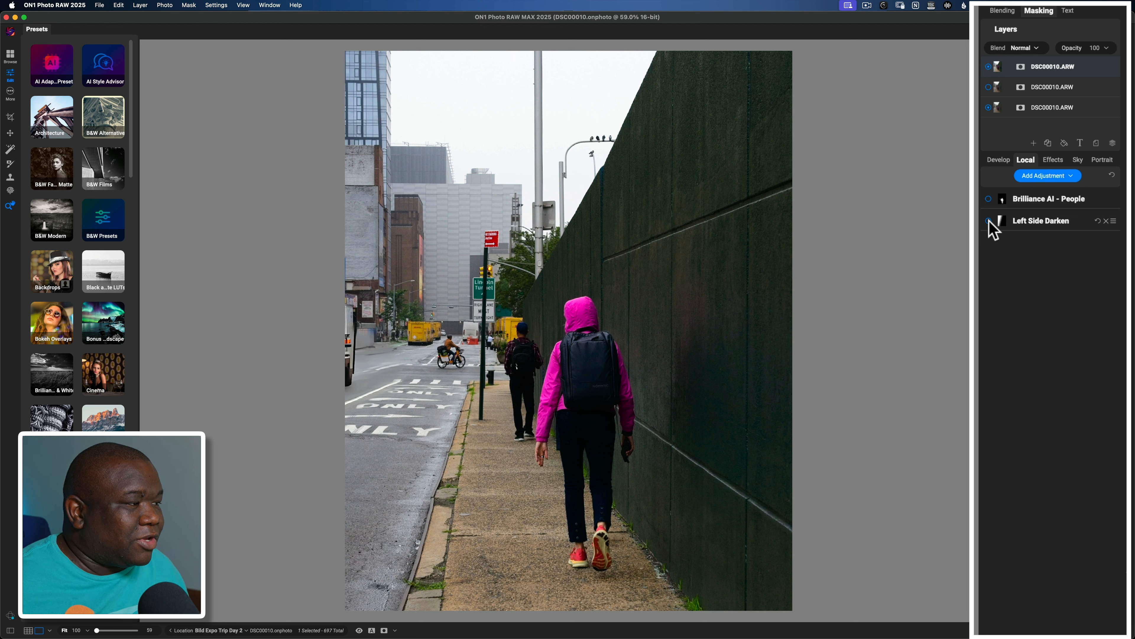
# Step: Enable the Left Side Darken local adjustment, check its gradient mask, and collapse its settings
pyautogui.click(989, 221)
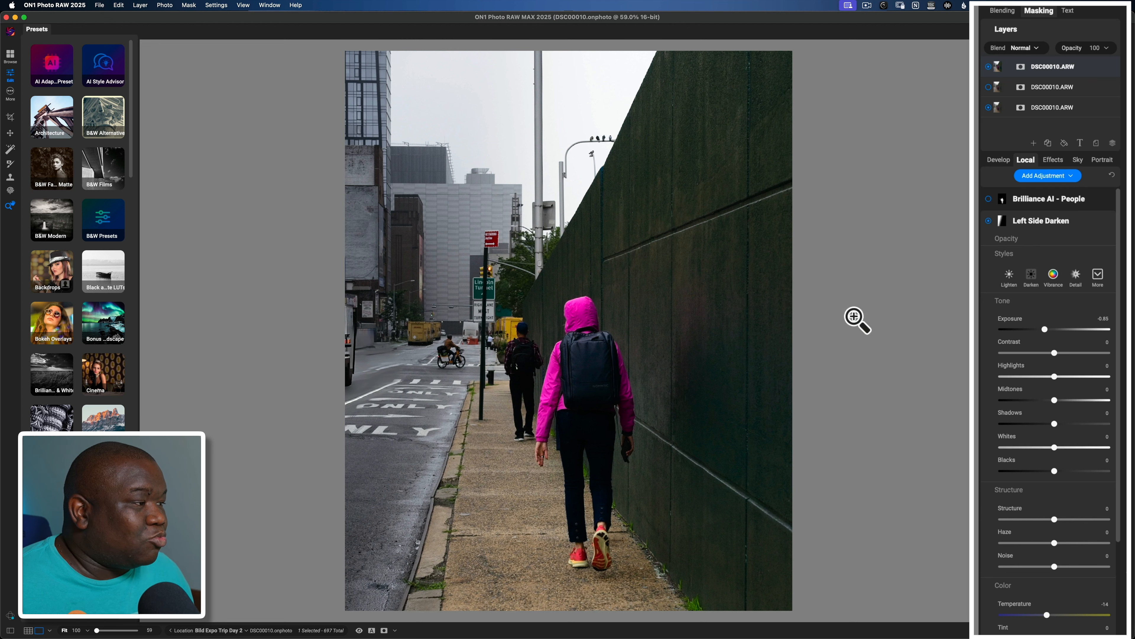
pyautogui.click(1004, 224)
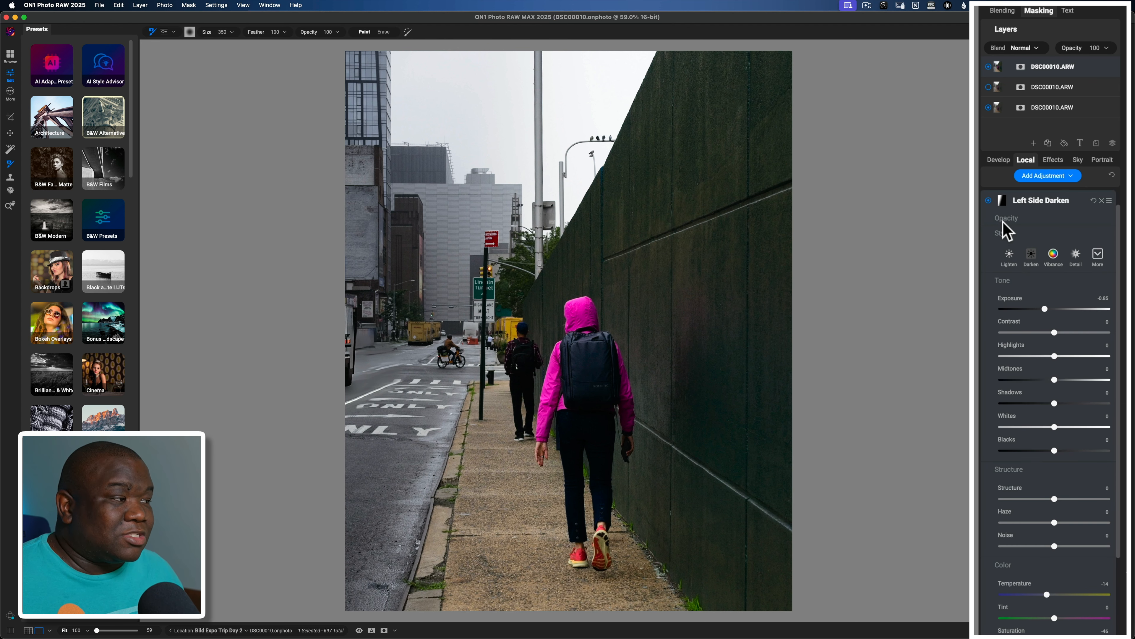
pyautogui.press('m')
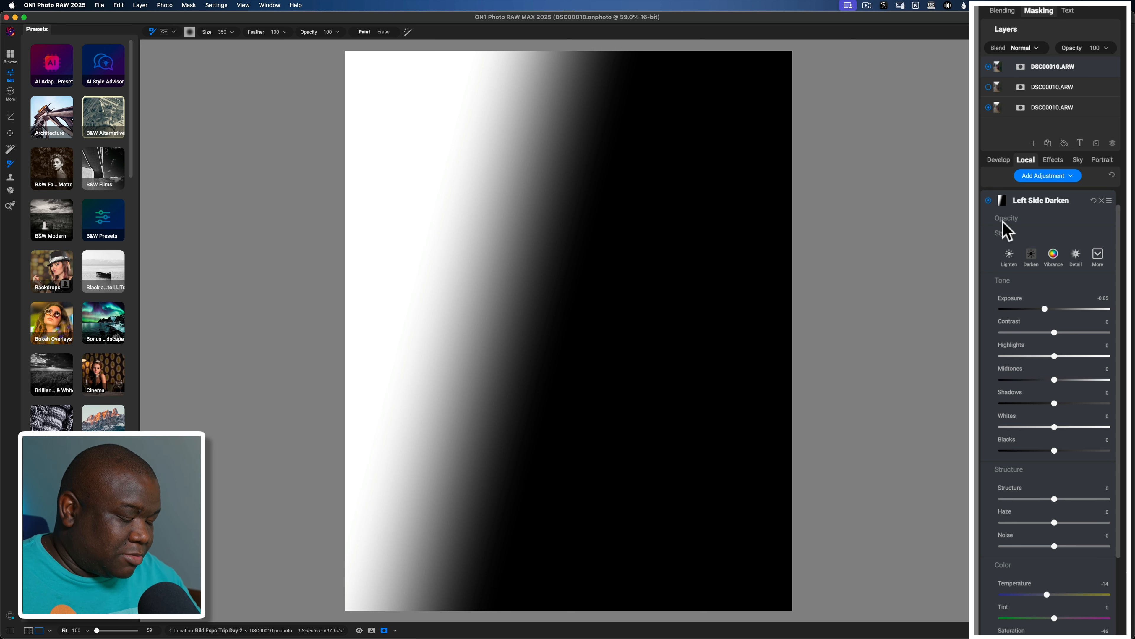
pyautogui.press('m')
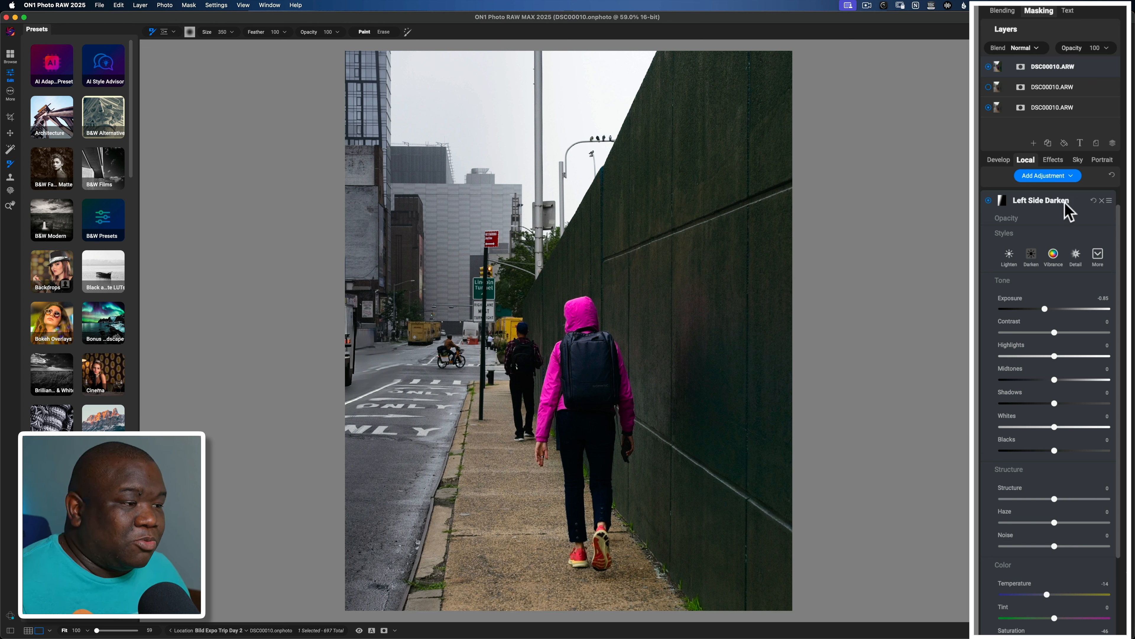
pyautogui.click(1065, 204)
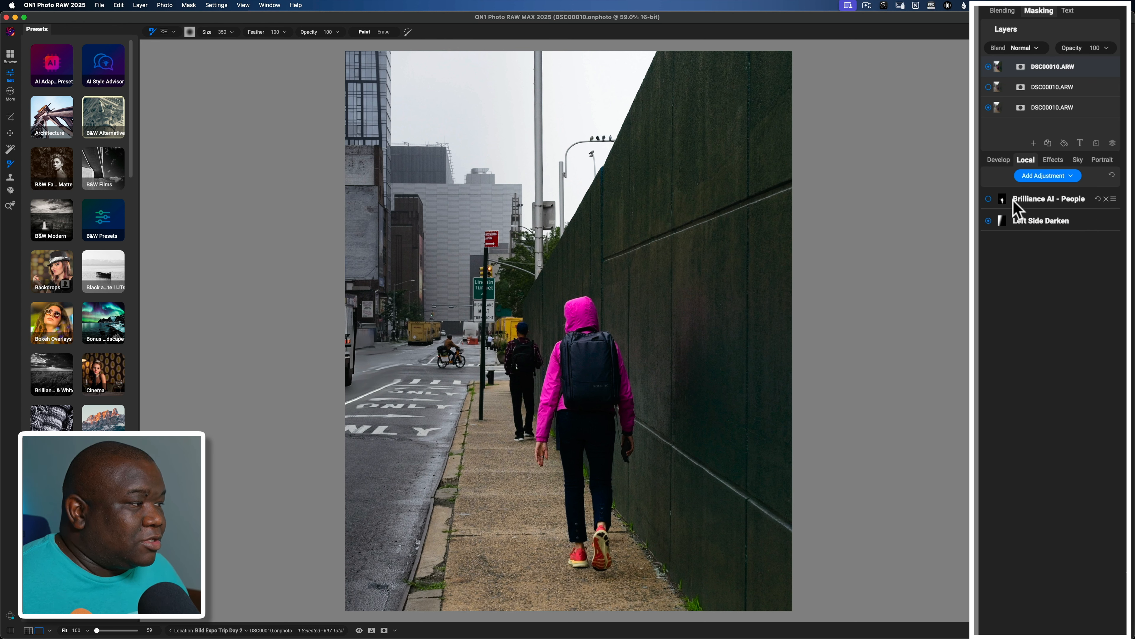
# Step: Enable the Brilliance AI - People local adjustment, check its painted mask, and collapse its settings
pyautogui.click(988, 201)
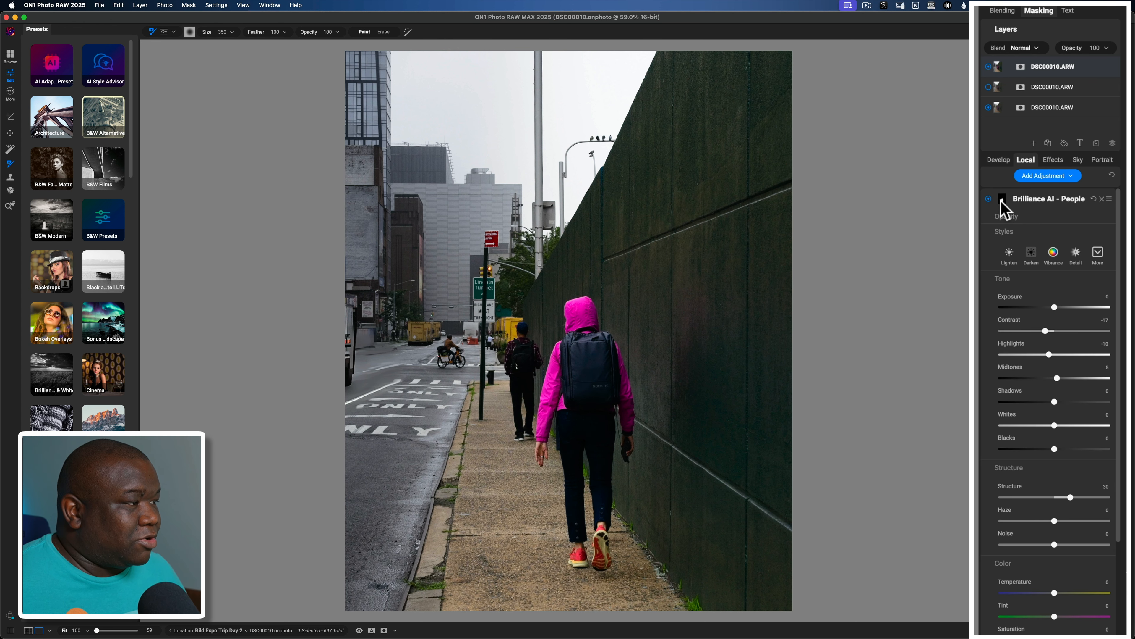
pyautogui.click(1001, 202)
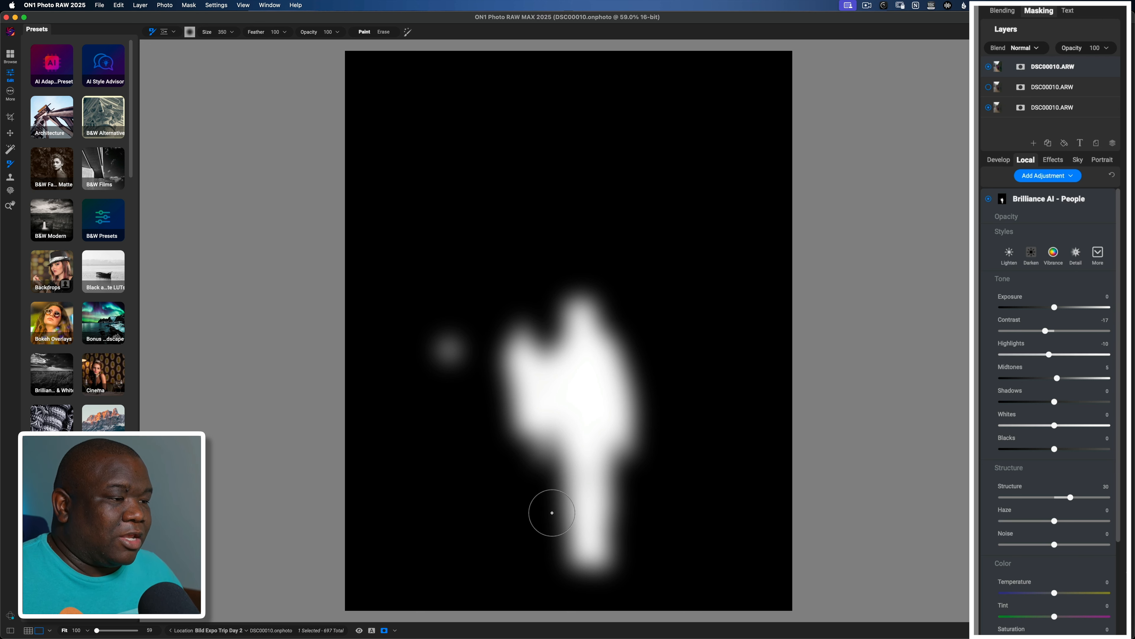
pyautogui.press('o')
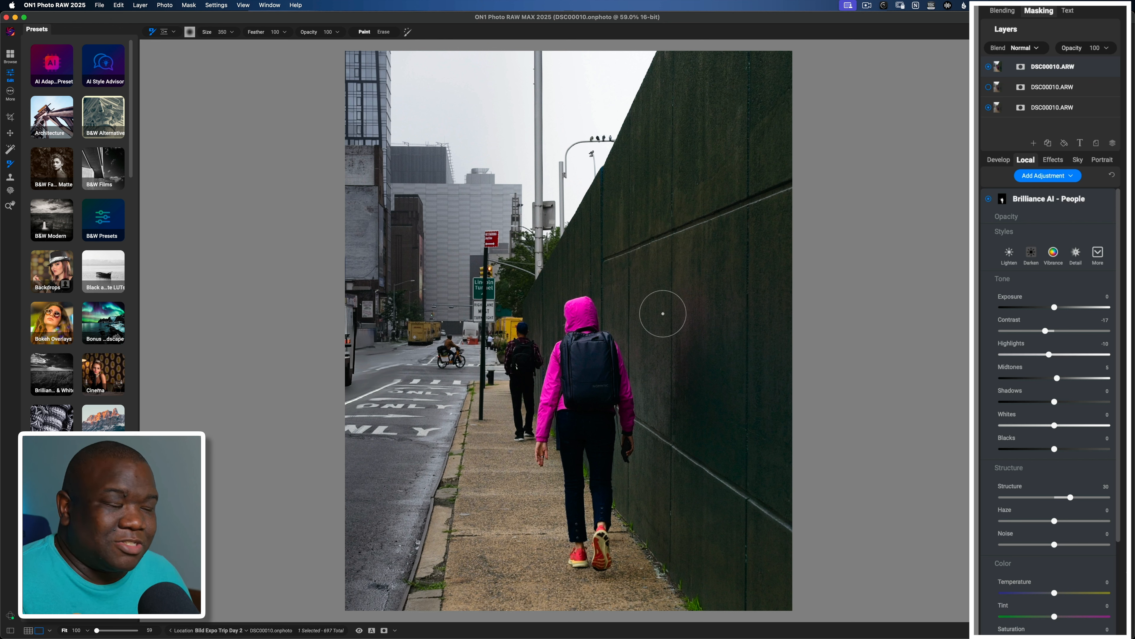
pyautogui.click(1025, 203)
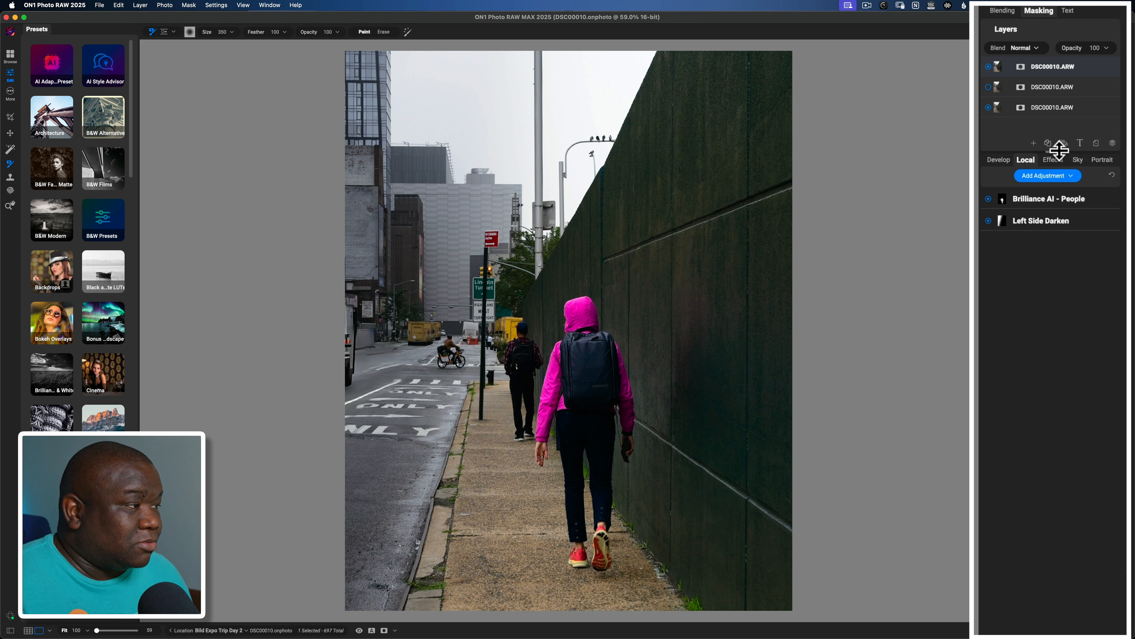
# Step: Enable the Bleach Bypass filter in the layer's effects, and keep the Weather and Bleach Bypass settings collapsed
pyautogui.click(1048, 161)
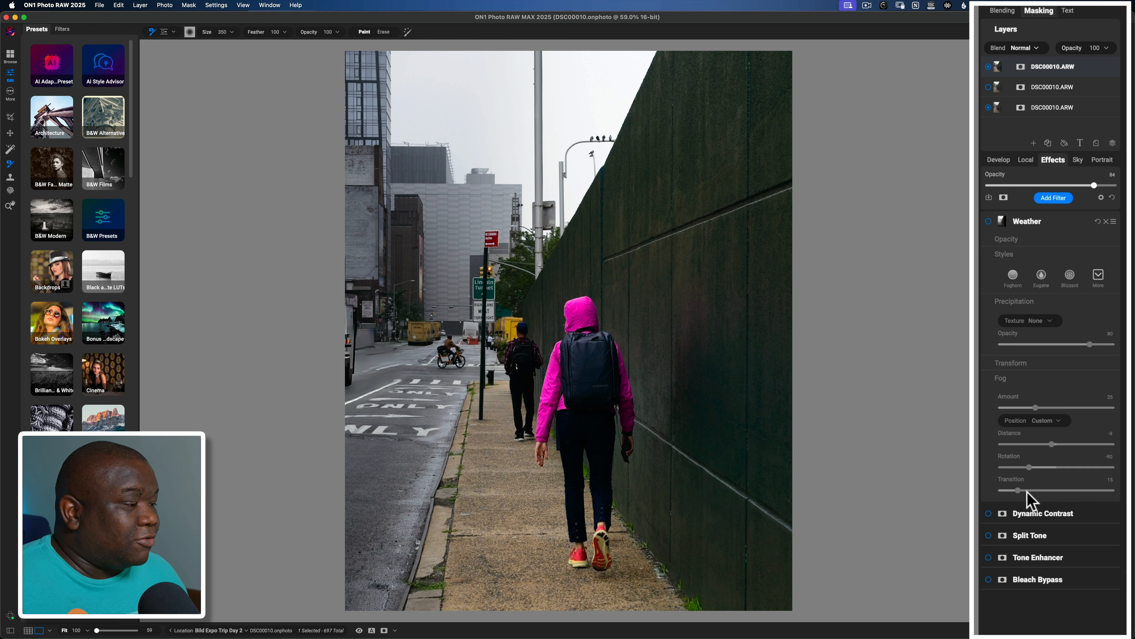
pyautogui.click(1051, 226)
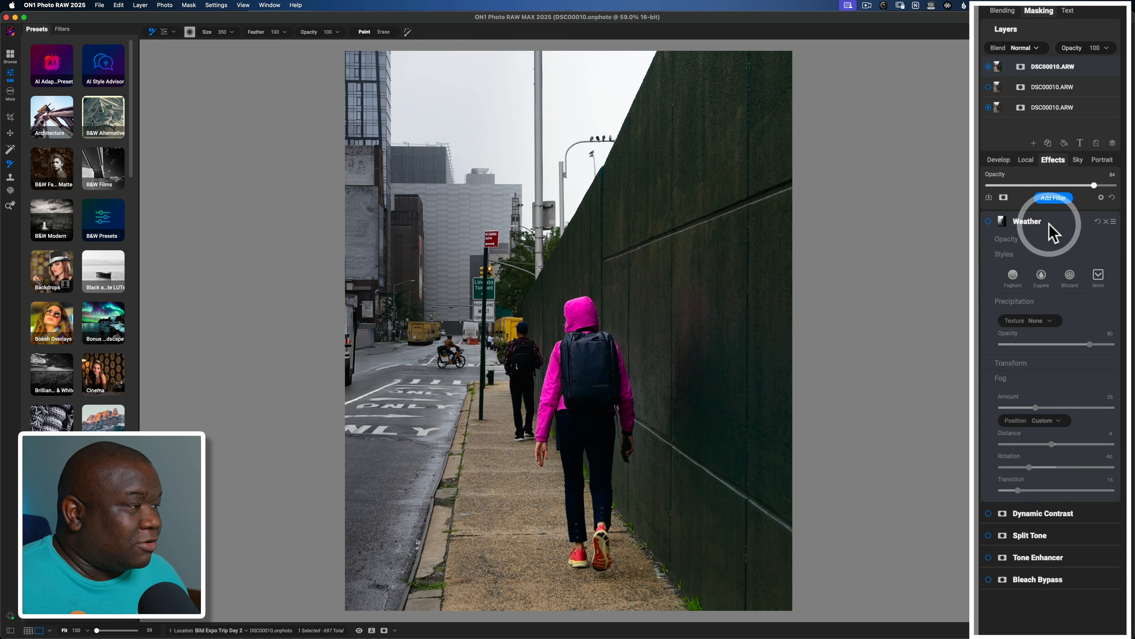
pyautogui.click(1050, 223)
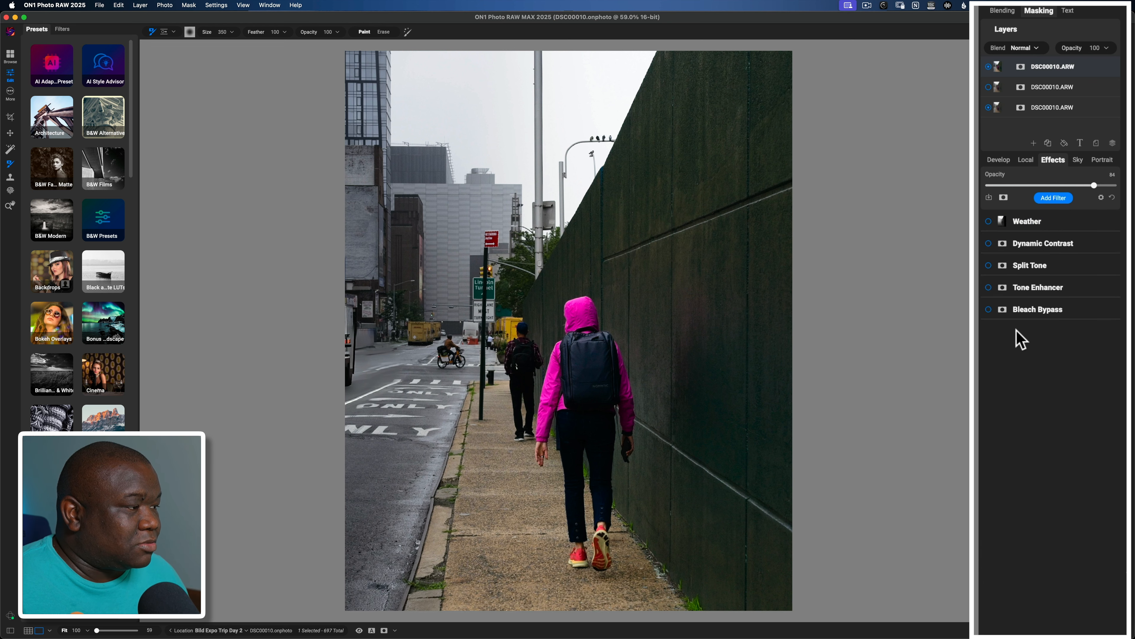
pyautogui.click(988, 309)
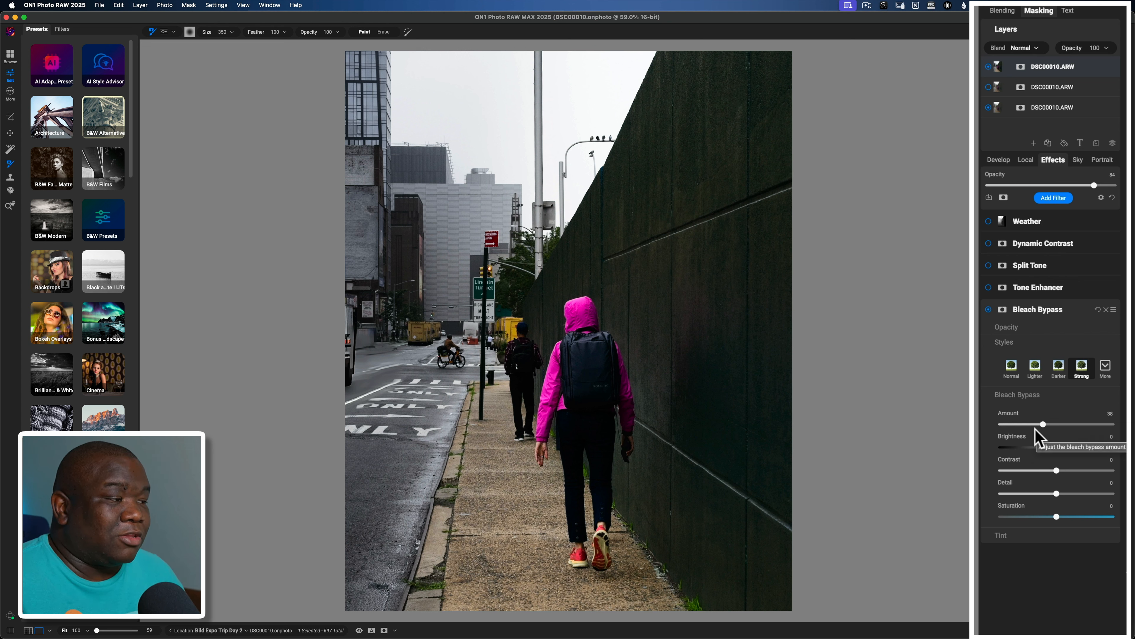
pyautogui.click(1037, 310)
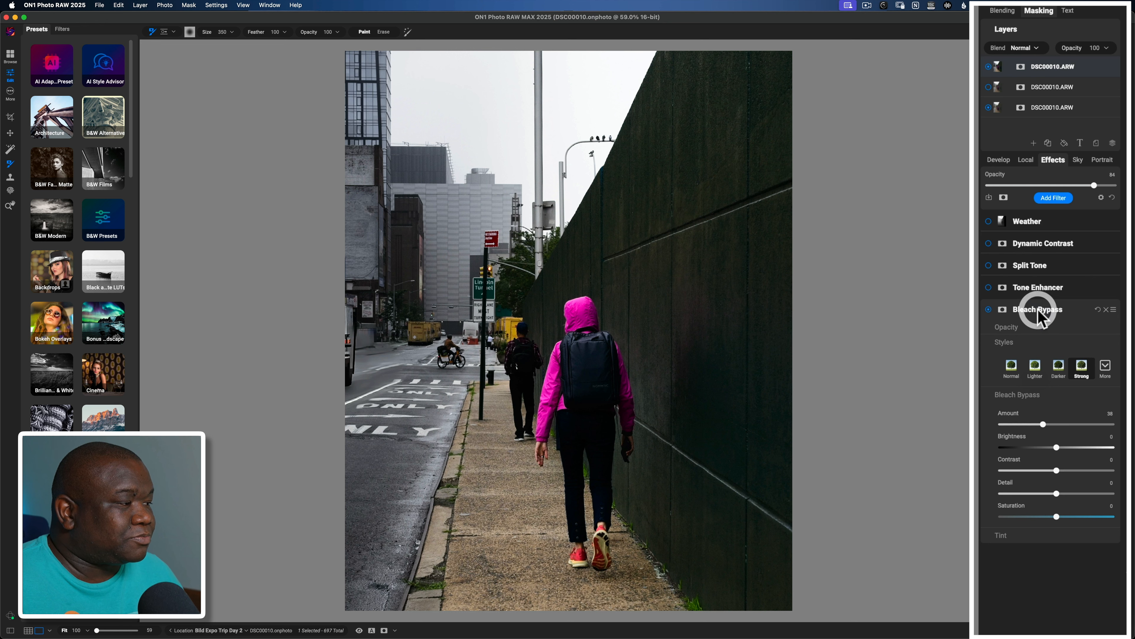
pyautogui.click(1035, 310)
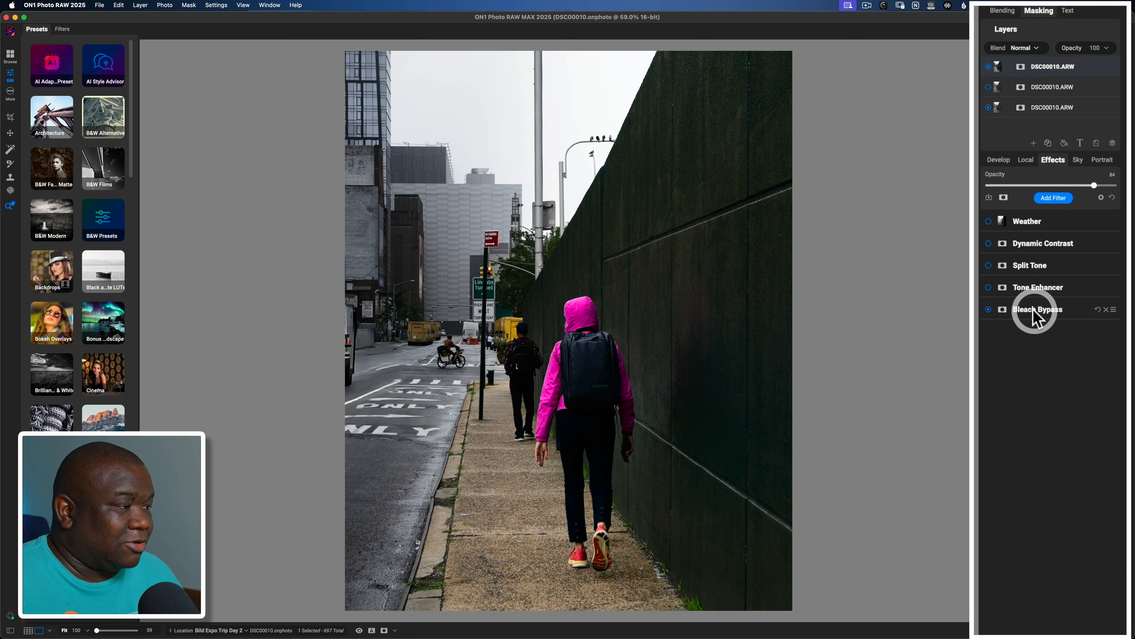
# Step: Enable the Tone Enhancer filter and collapse its Tone and Styles sections to bring the Detail and Curves settings into view
pyautogui.click(1022, 288)
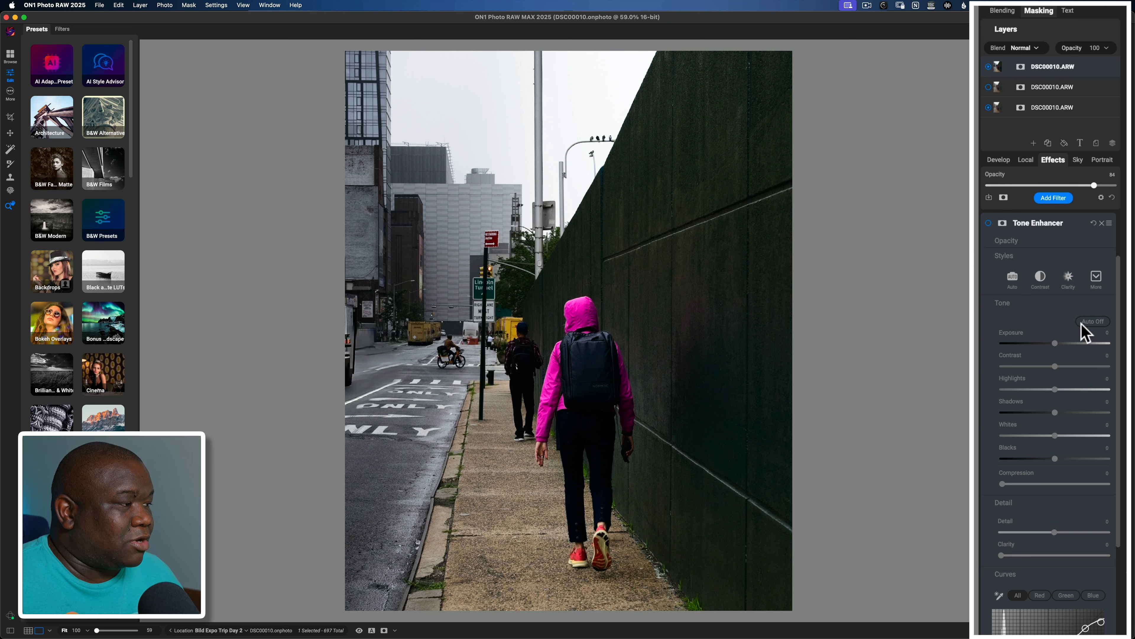
pyautogui.click(989, 223)
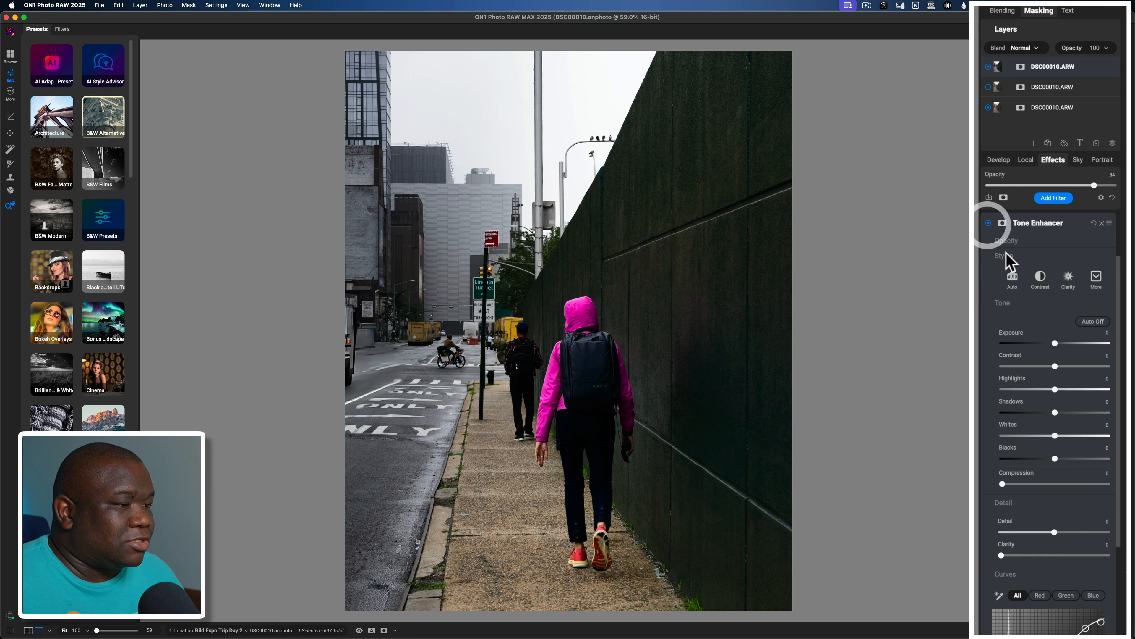
pyautogui.scroll(-3, 1112, 293)
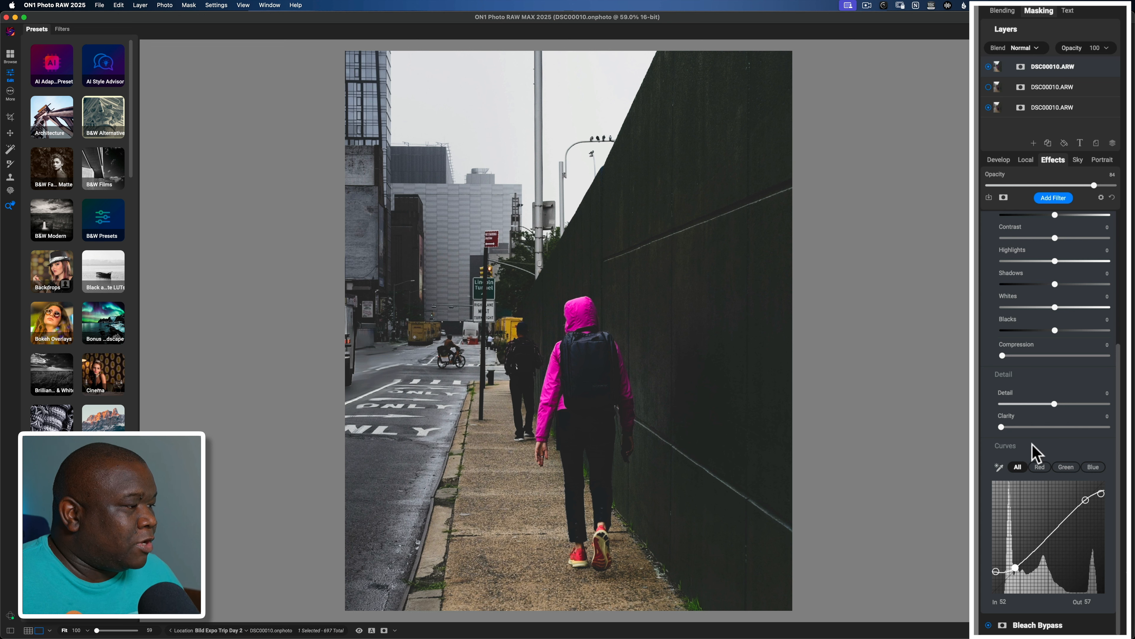
pyautogui.scroll(4, 1041, 416)
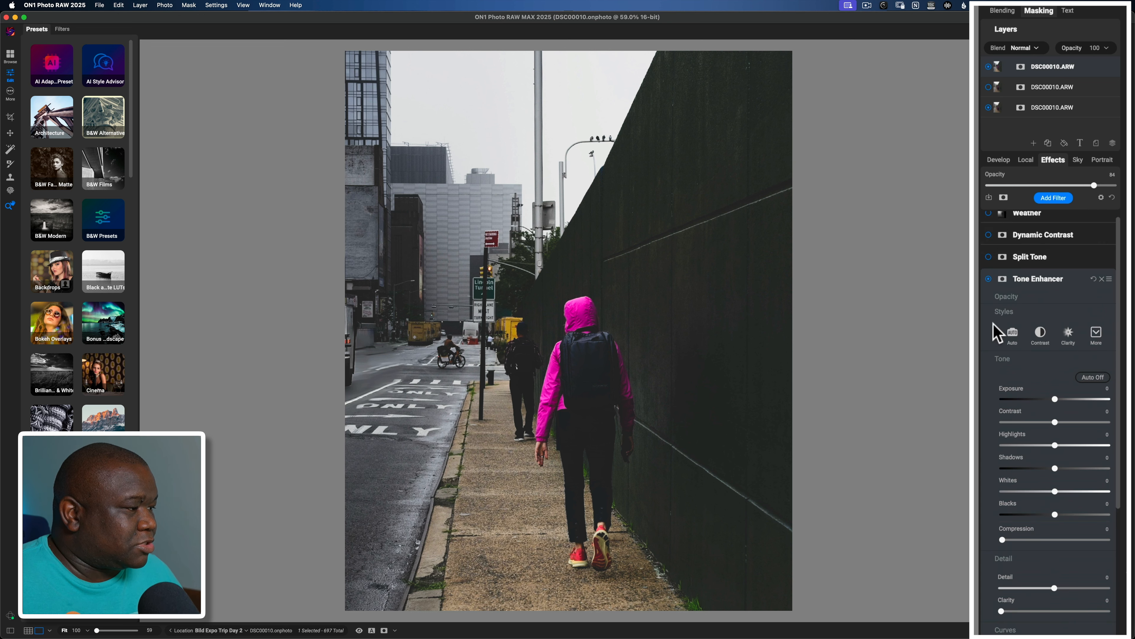
pyautogui.click(1001, 357)
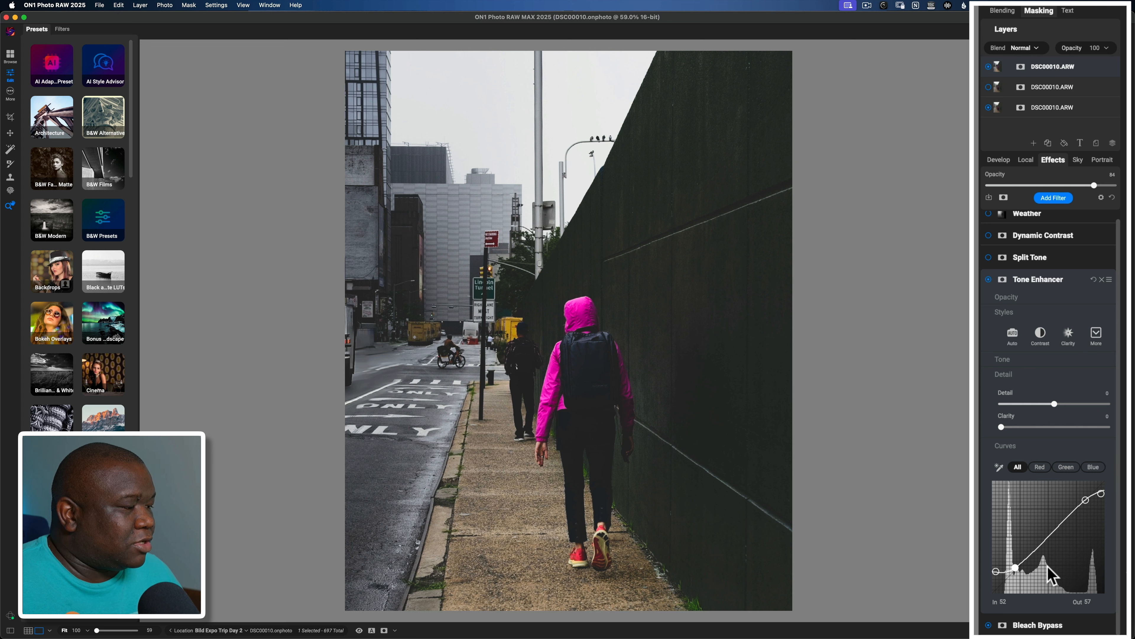
pyautogui.click(1001, 313)
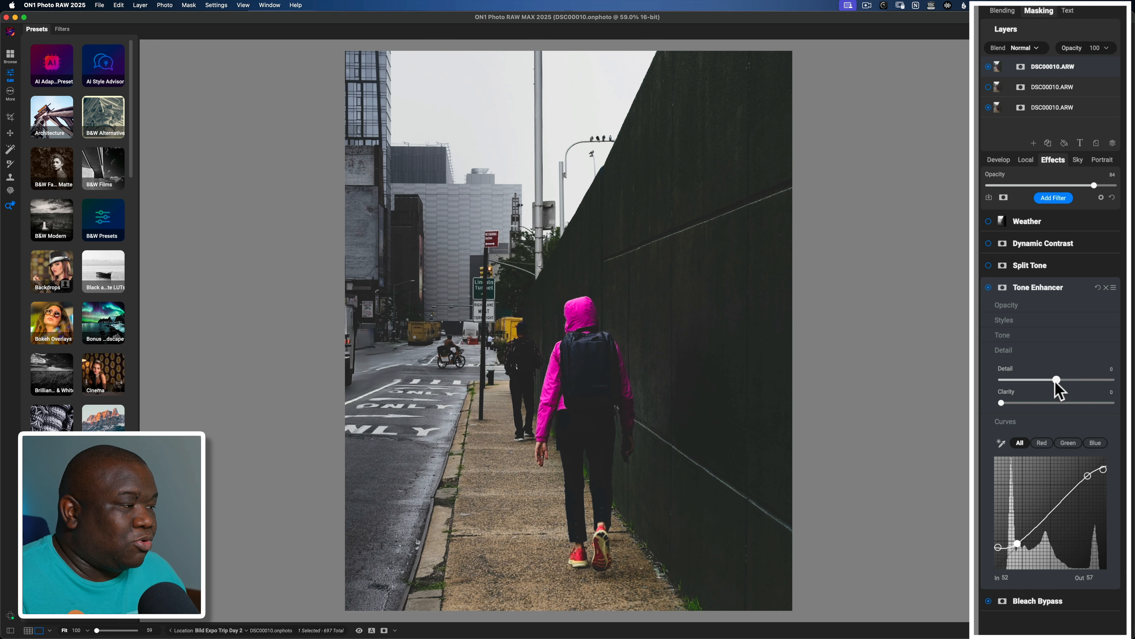
# Step: Try lowering the Tone Enhancer's Detail to about -14, and reset it to its default
pyautogui.moveTo(1056, 380); pyautogui.dragTo(1039, 380)
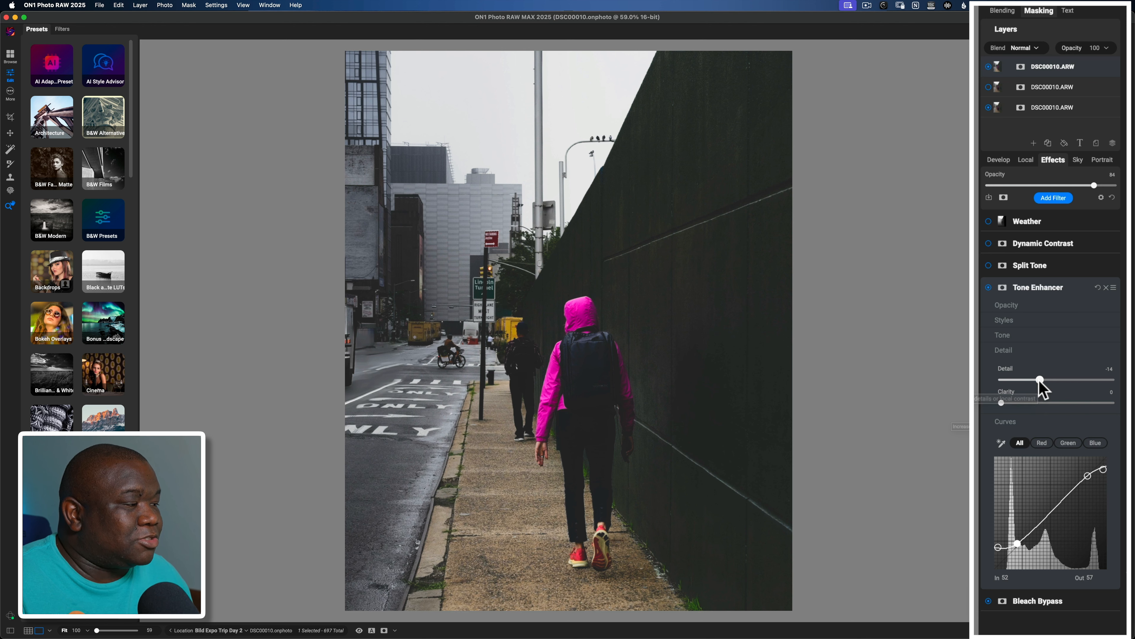
pyautogui.doubleClick(1039, 379)
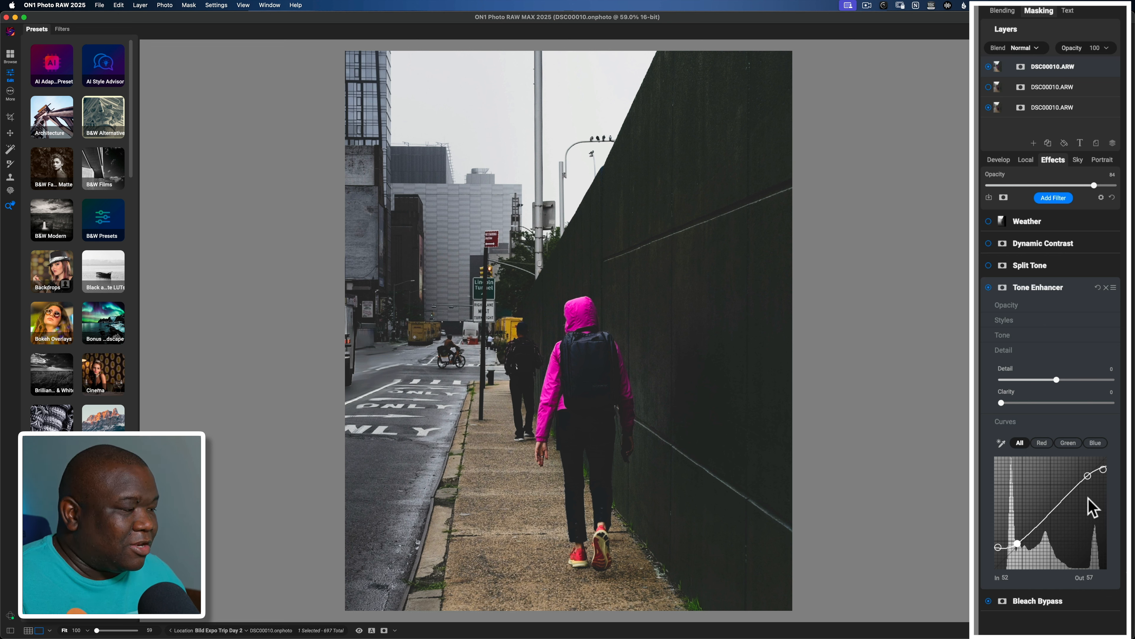
# Step: Inspect the Tone Enhancer's red, green and blue curves, and return to the combined curve with the Curves section expanded
pyautogui.click(1041, 442)
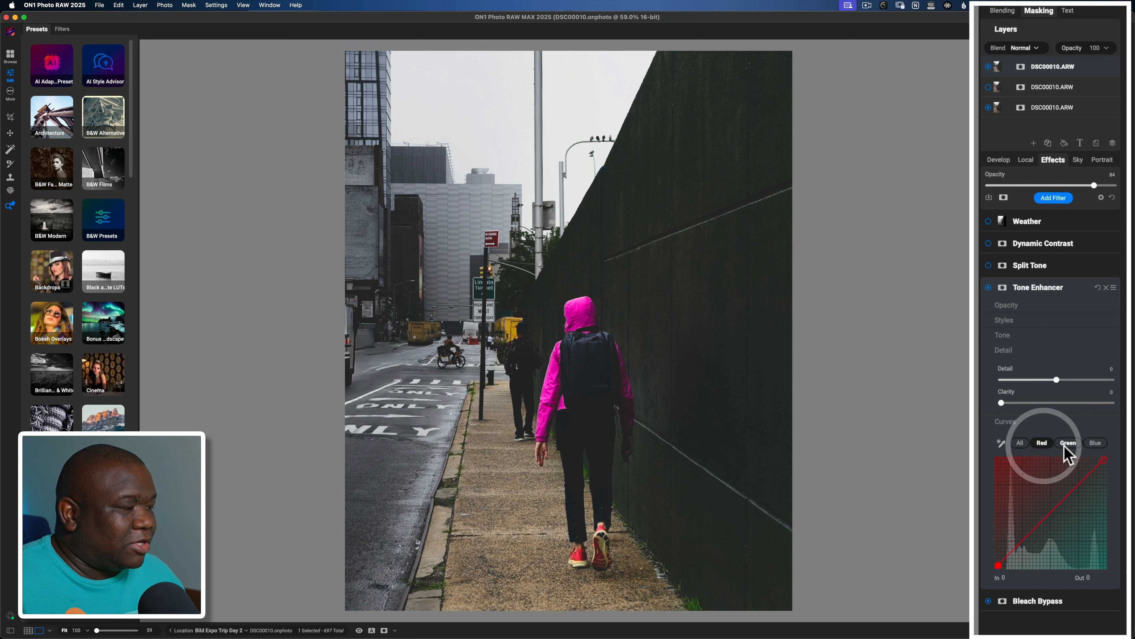
pyautogui.click(1068, 444)
pyautogui.click(1096, 445)
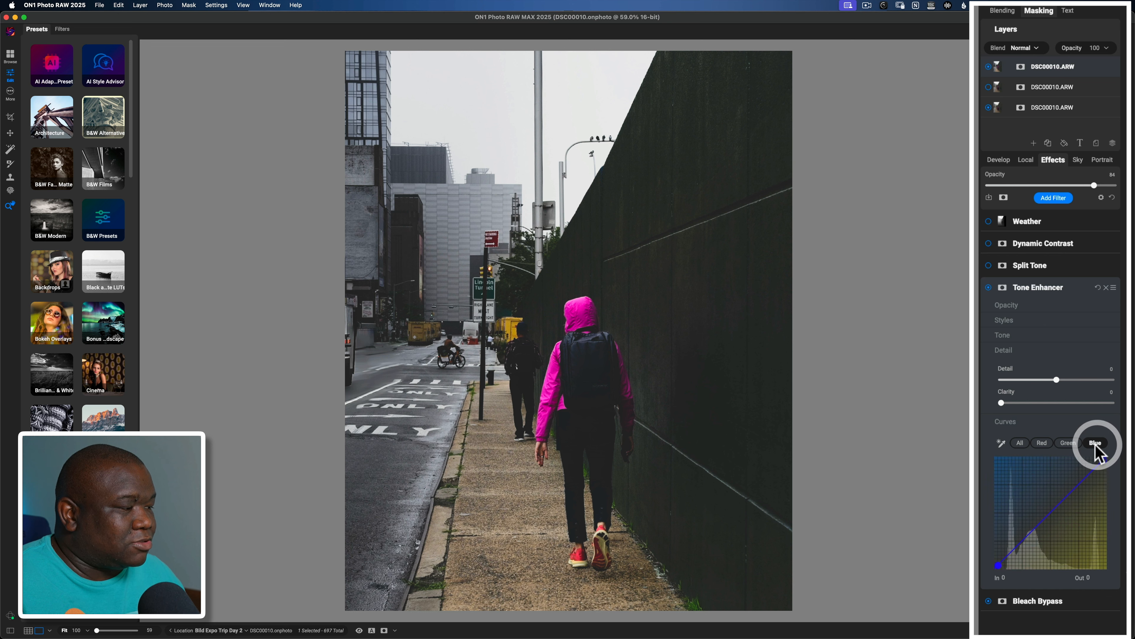
pyautogui.click(1020, 443)
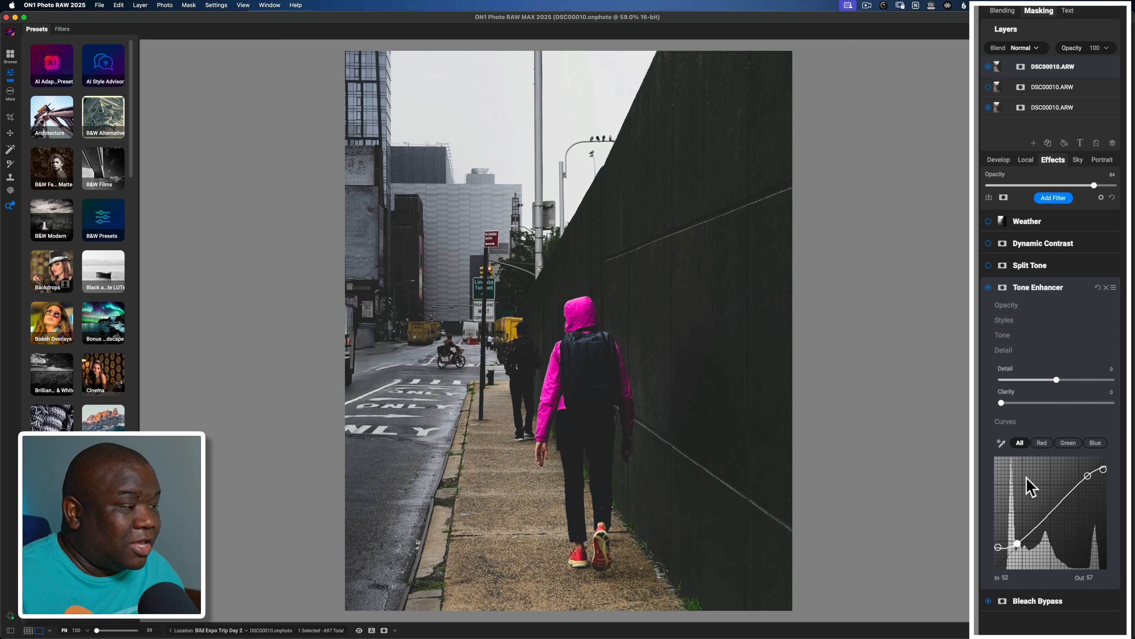
pyautogui.click(1019, 423)
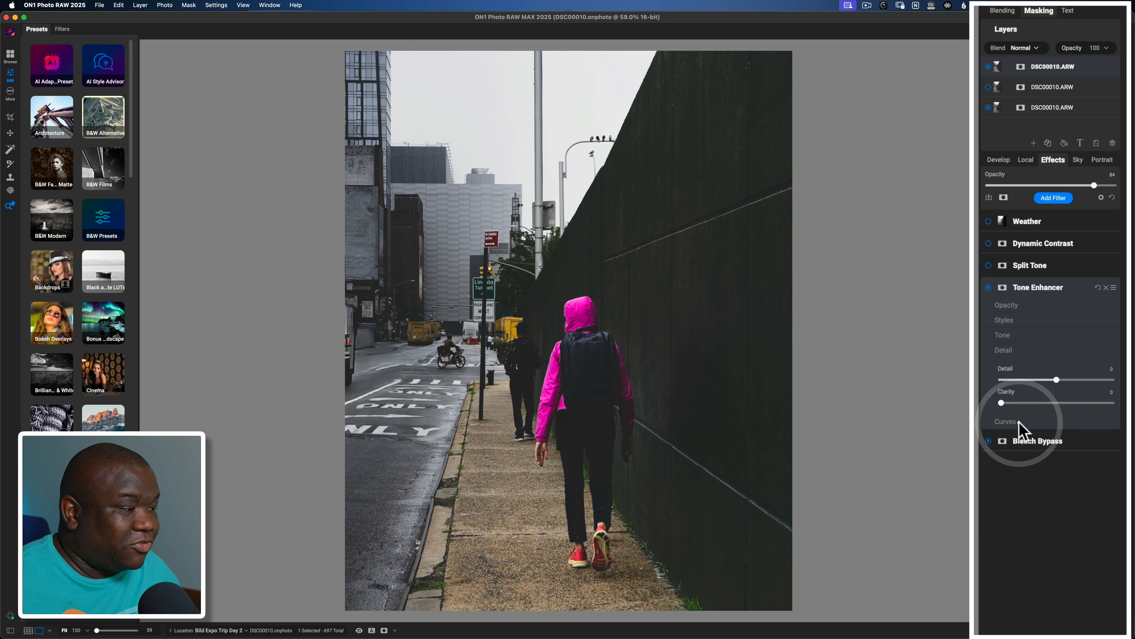
pyautogui.click(1019, 422)
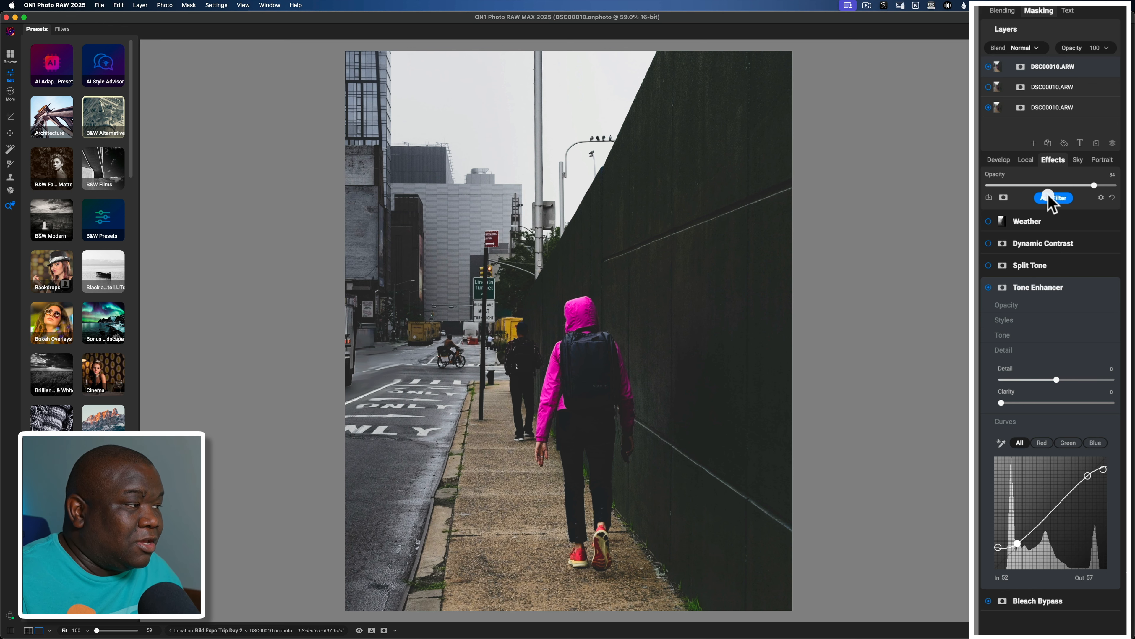
# Step: Look up the Curves filter in the list of addable filters, close the list without adding it, and collapse the Tone Enhancer settings
pyautogui.click(1049, 198)
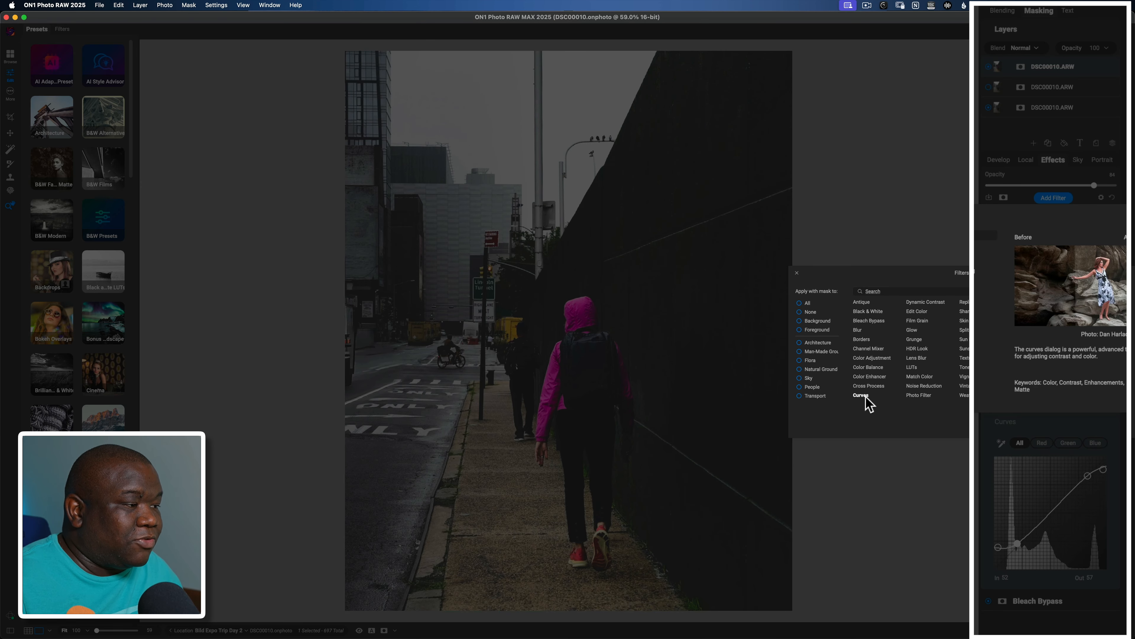
pyautogui.click(797, 272)
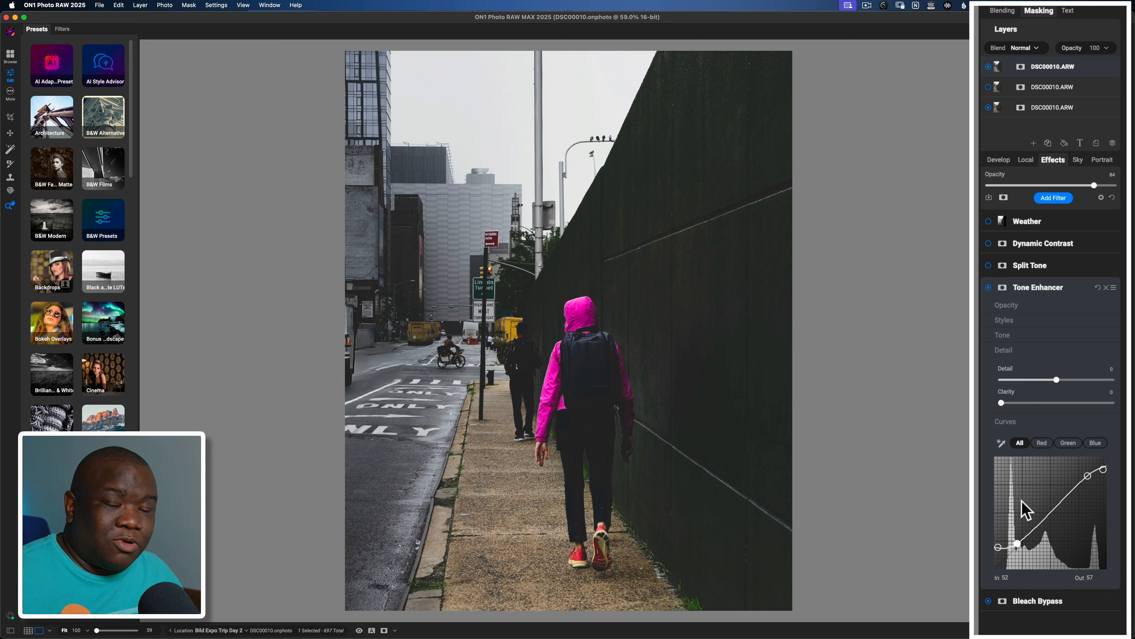
pyautogui.click(1022, 291)
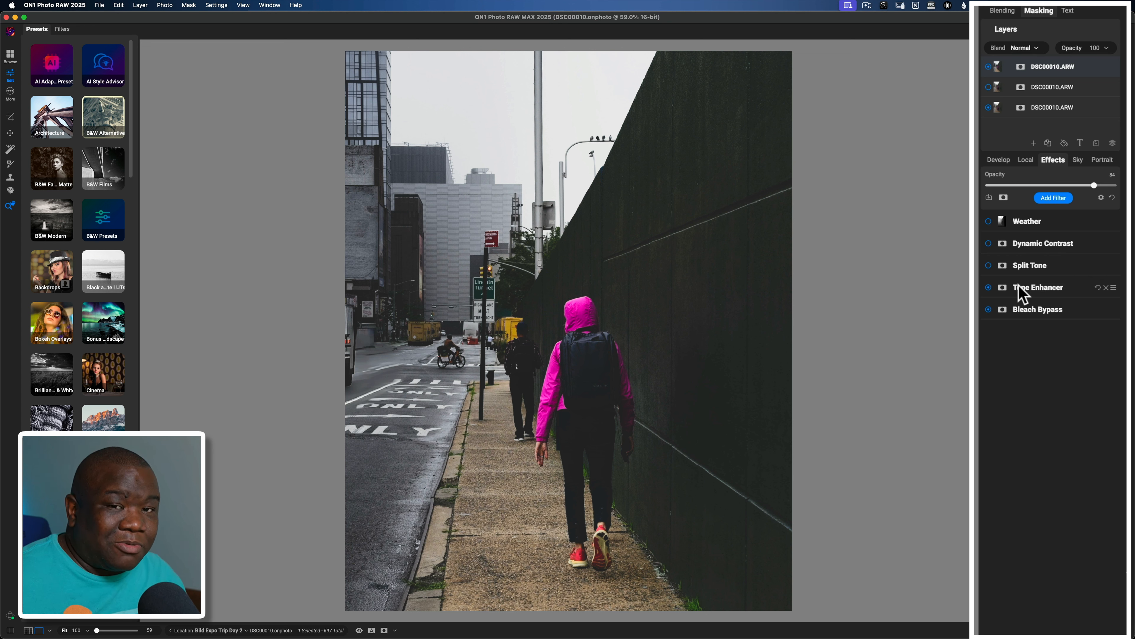
# Step: Enable the Split Tone filter, inspect its highlight and shadow colors in the color picker, and collapse its settings
pyautogui.click(1020, 268)
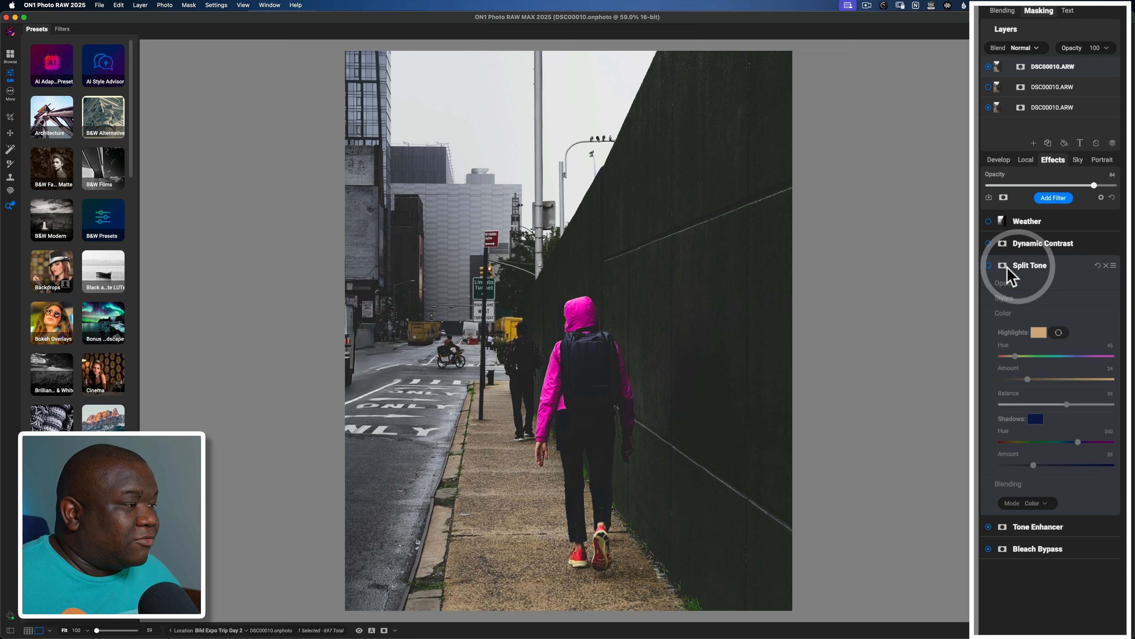
pyautogui.click(988, 265)
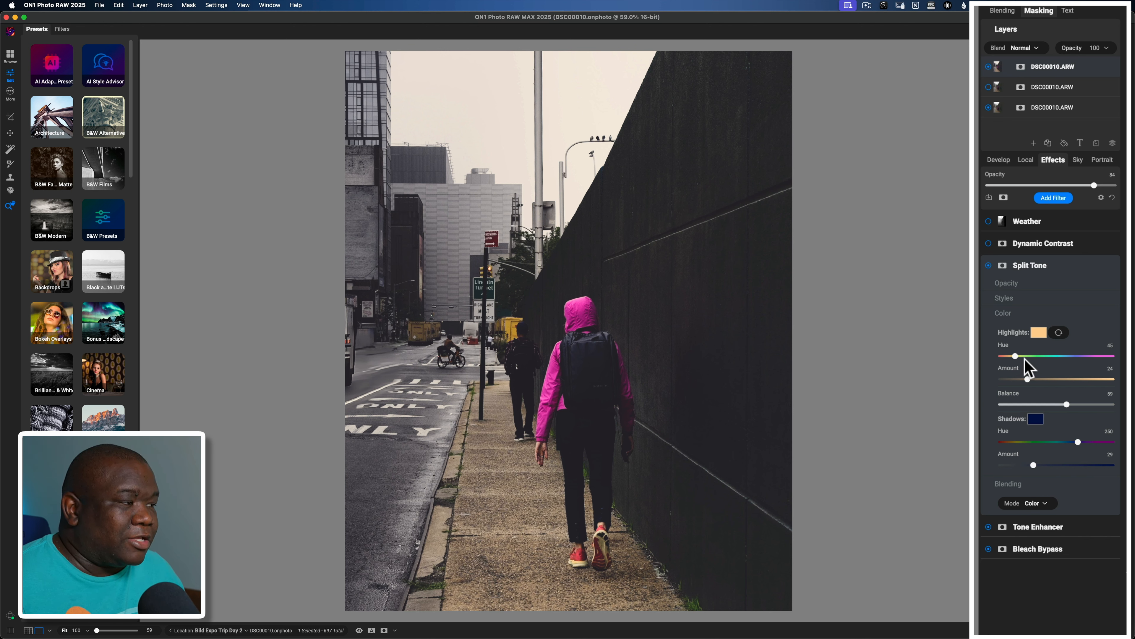
pyautogui.click(1044, 335)
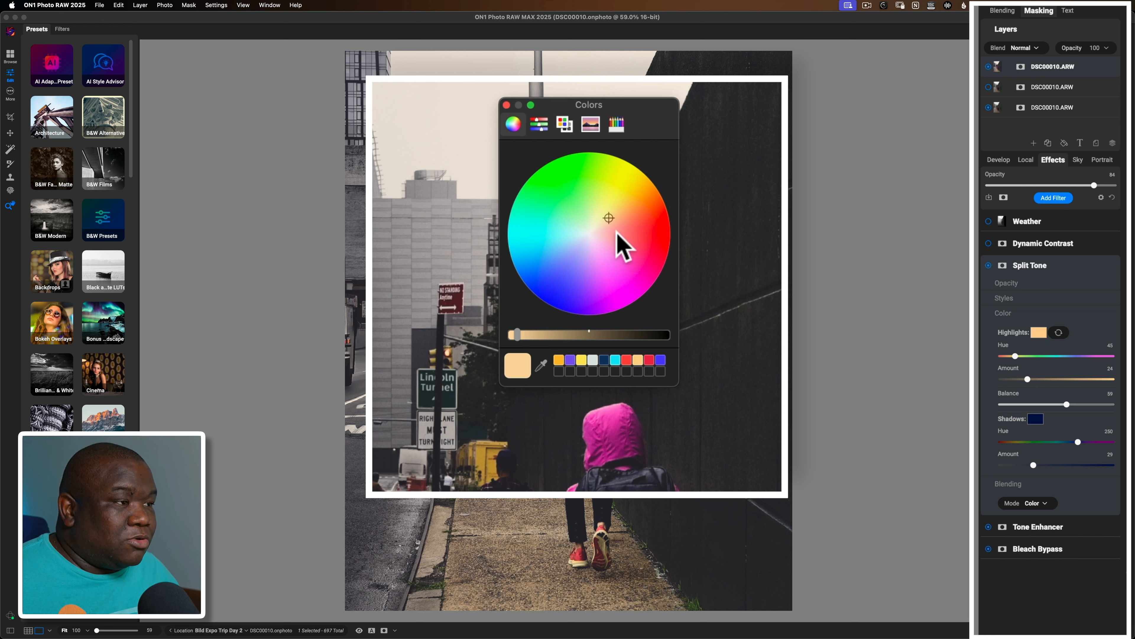
pyautogui.click(507, 105)
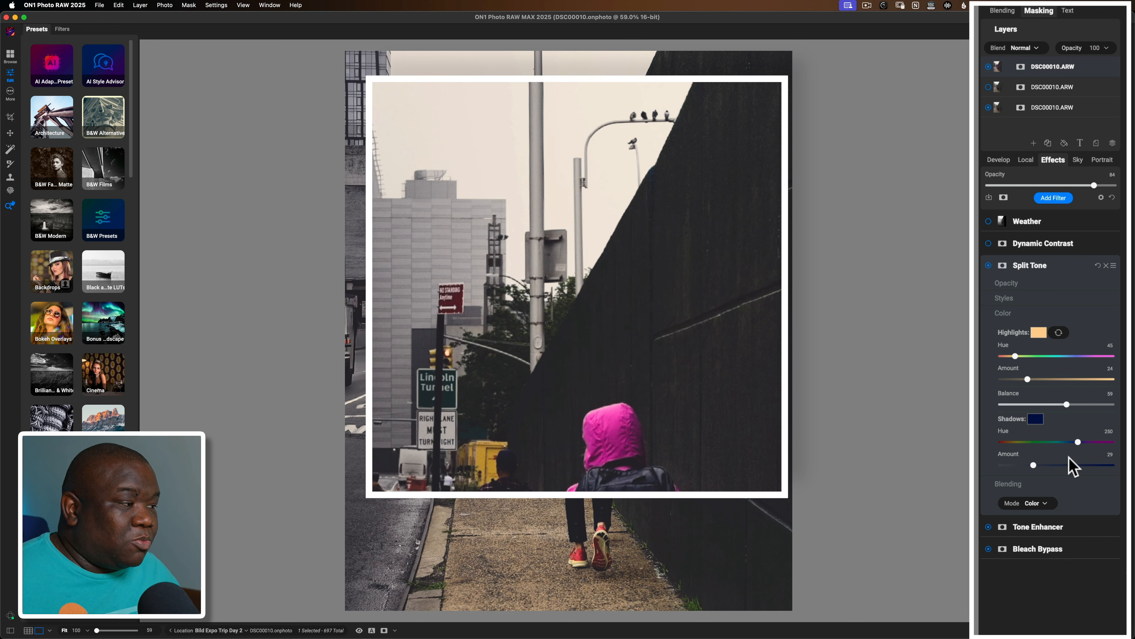
pyautogui.click(1035, 419)
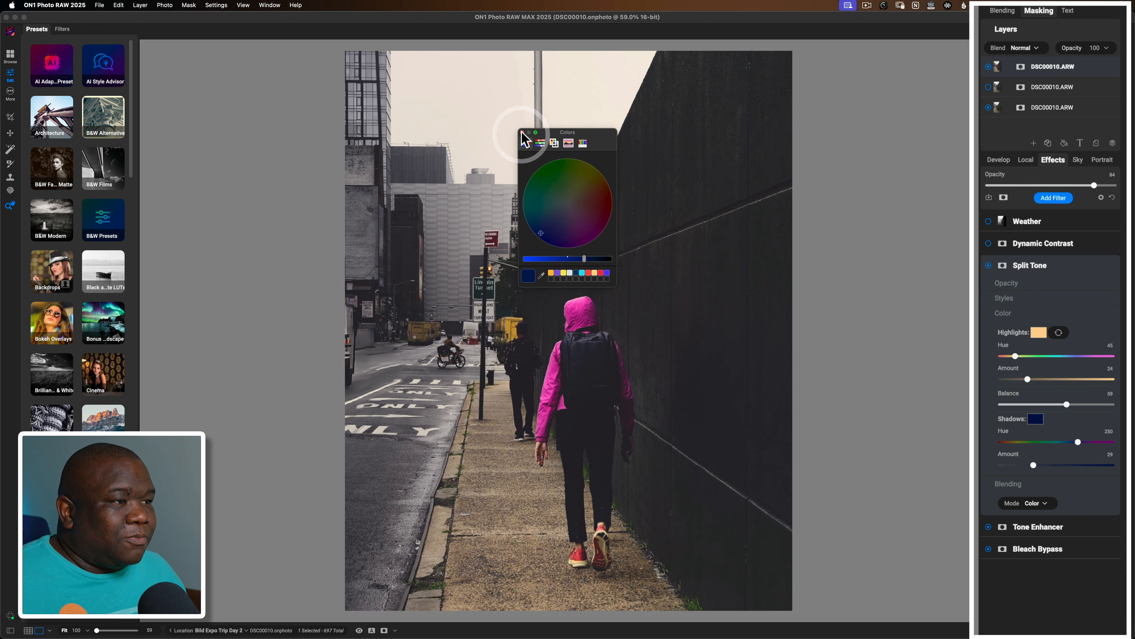
pyautogui.click(520, 131)
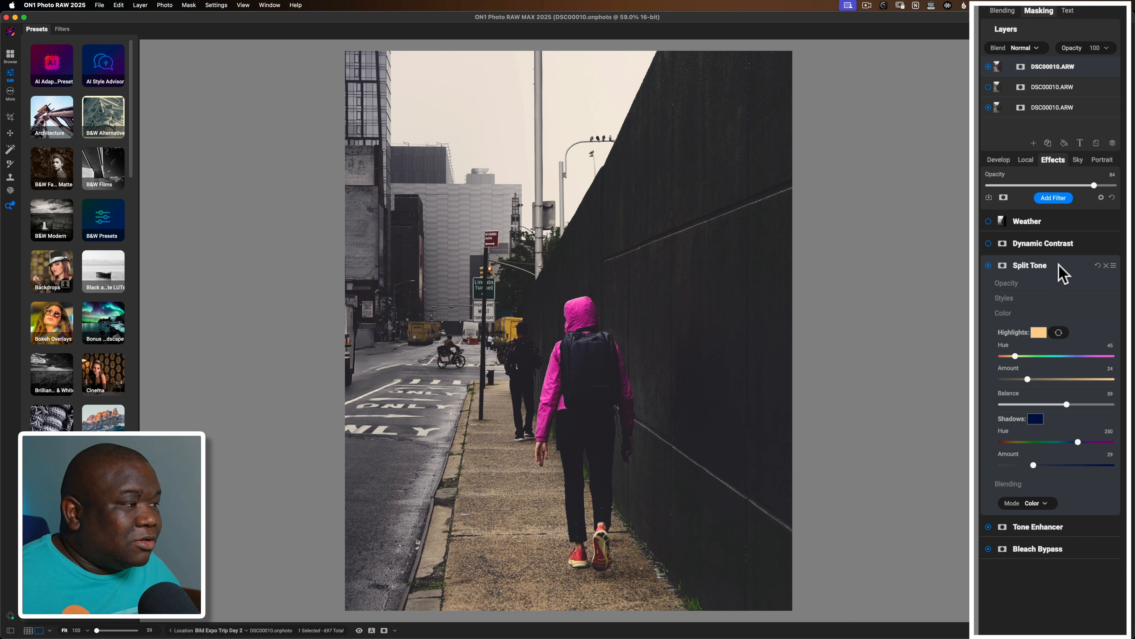
pyautogui.click(1059, 265)
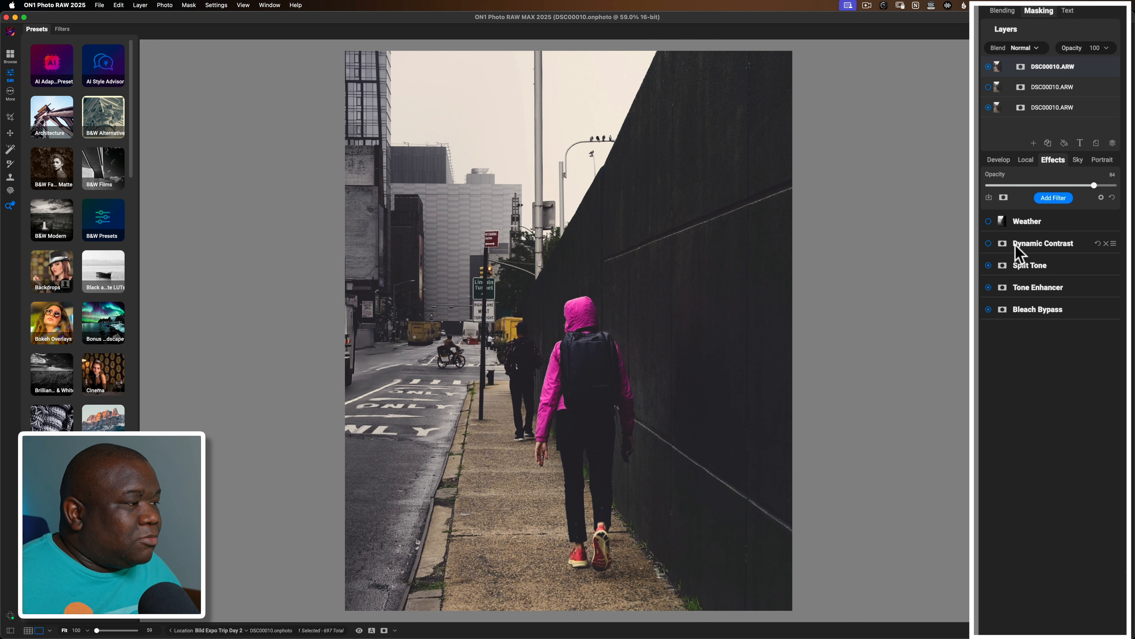
# Step: Enable the Dynamic Contrast filter and compare the photo with and without it
pyautogui.click(988, 243)
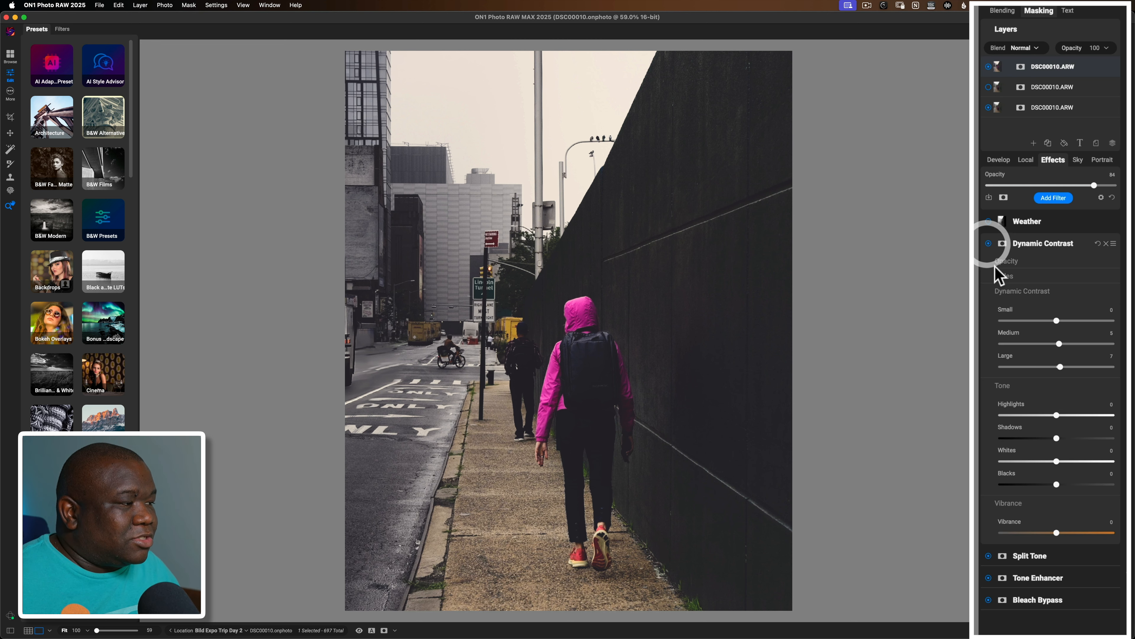
pyautogui.click(989, 244)
pyautogui.click(988, 244)
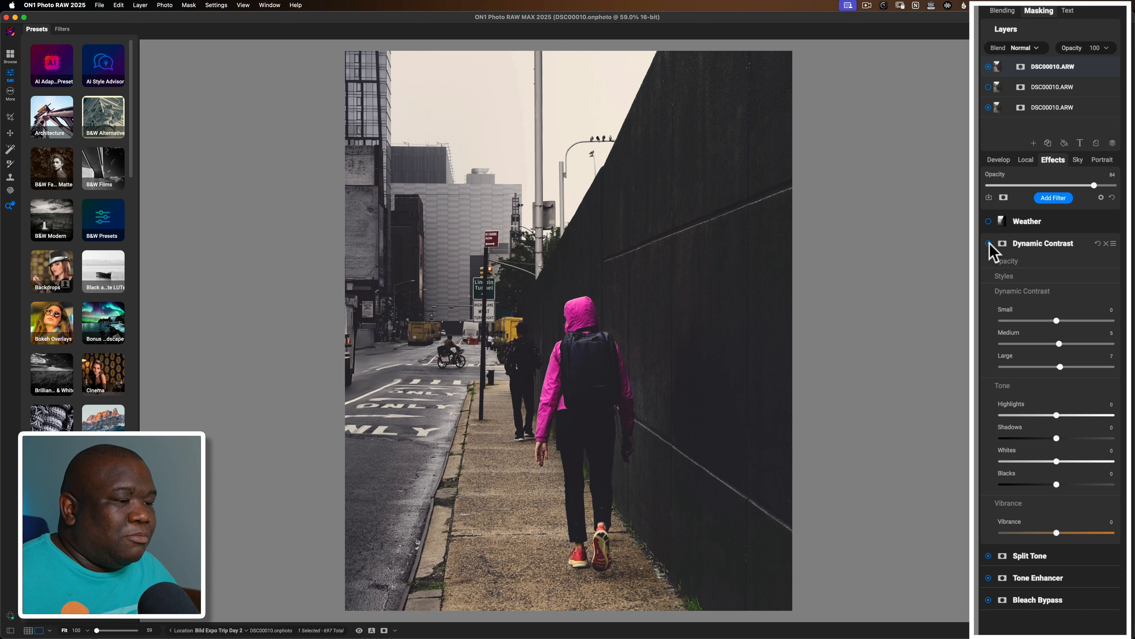
# Step: Compare the walking figures at 100% zoom with Dynamic Contrast off and on, and return to the full photo with it on
pyautogui.click(525, 507)
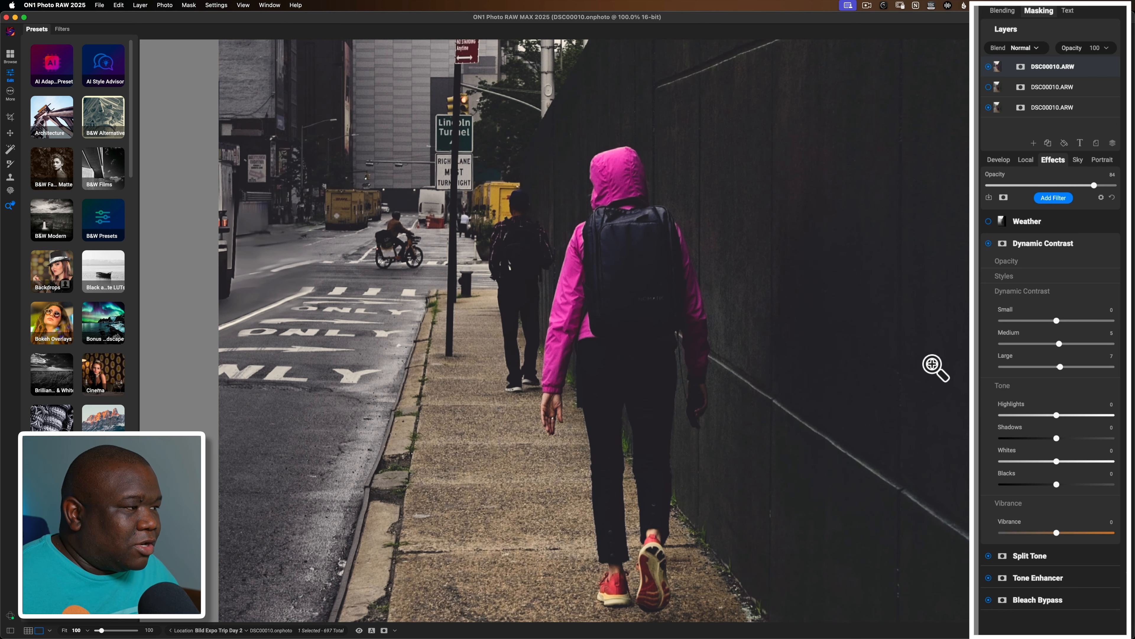
pyautogui.click(988, 244)
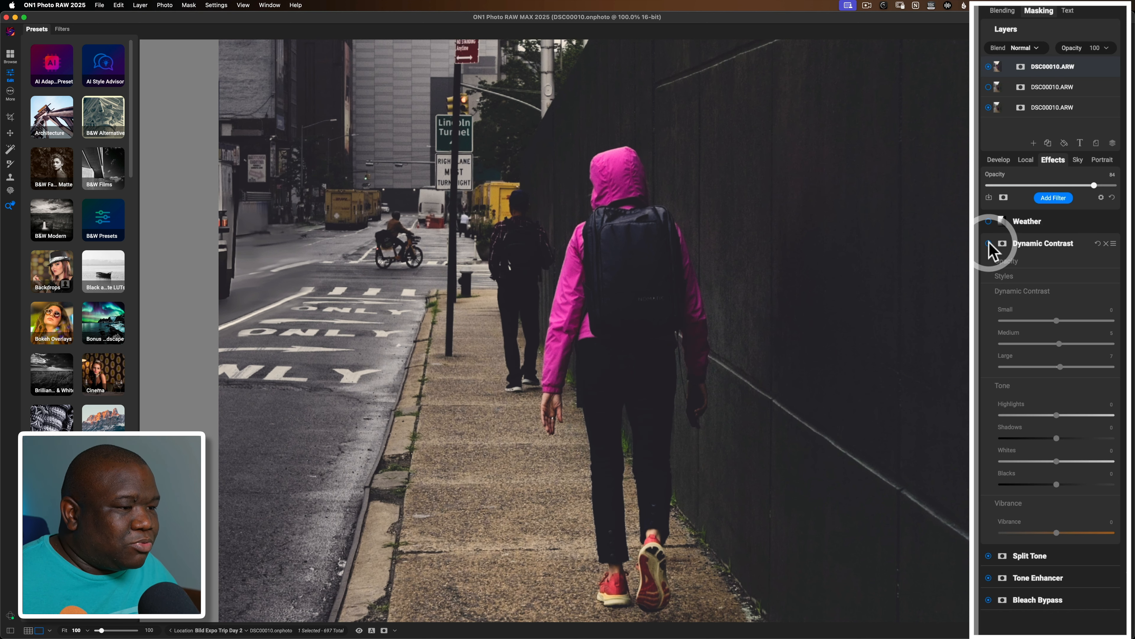
pyautogui.click(988, 244)
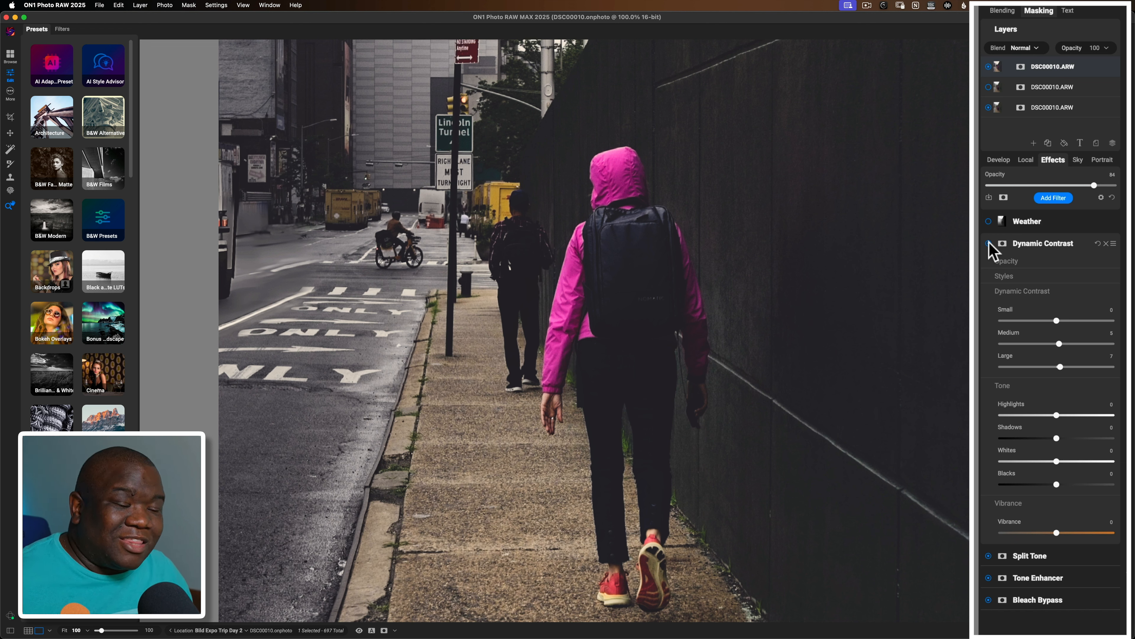
pyautogui.click(988, 242)
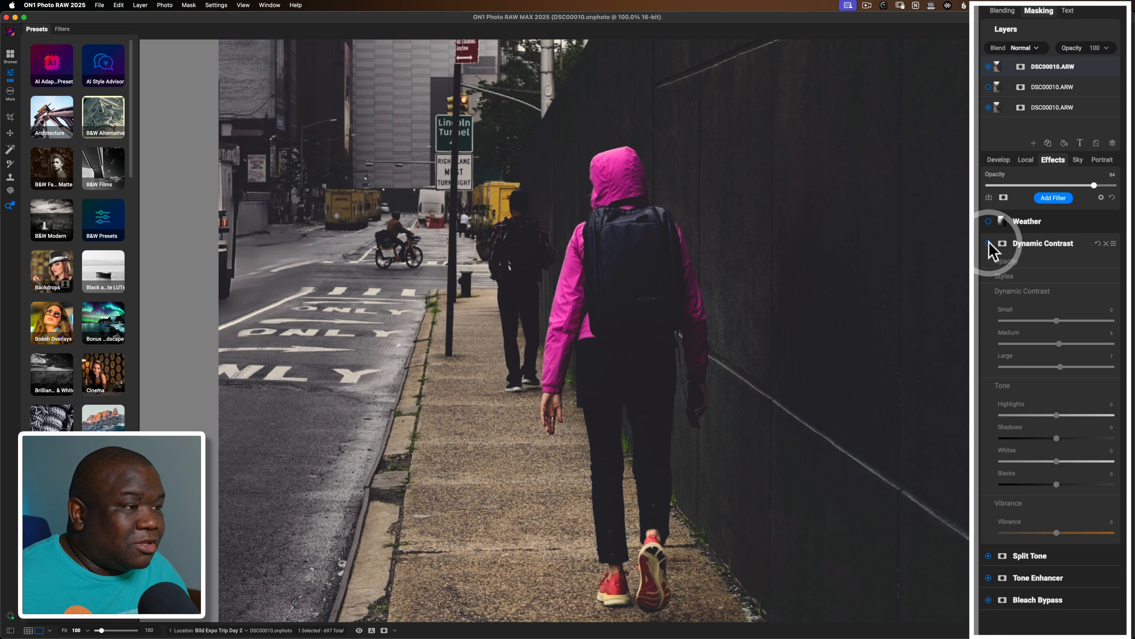
pyautogui.click(989, 242)
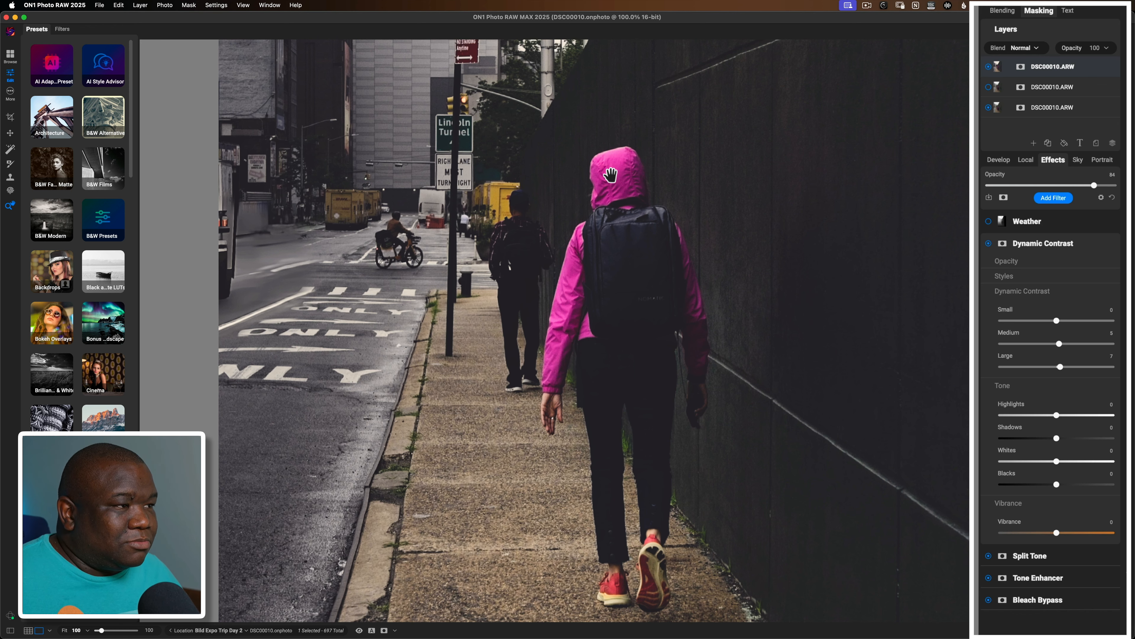
pyautogui.click(611, 172)
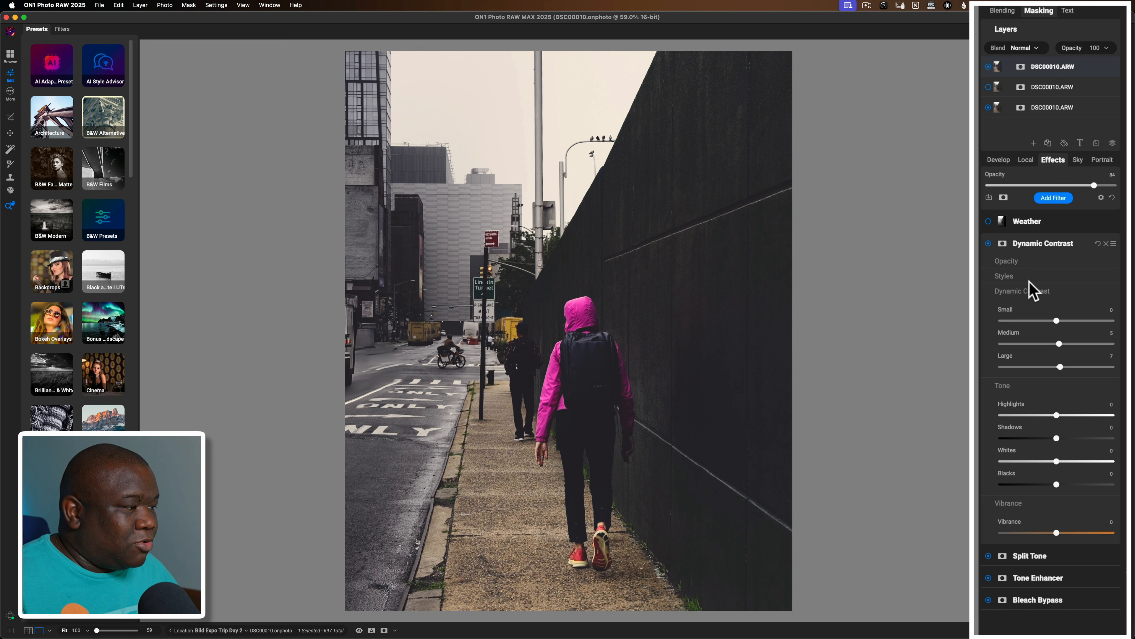
# Step: Check the Dynamic Contrast filter's Opacity and Styles sections, and collapse the filter's settings
pyautogui.click(1024, 263)
pyautogui.click(1021, 256)
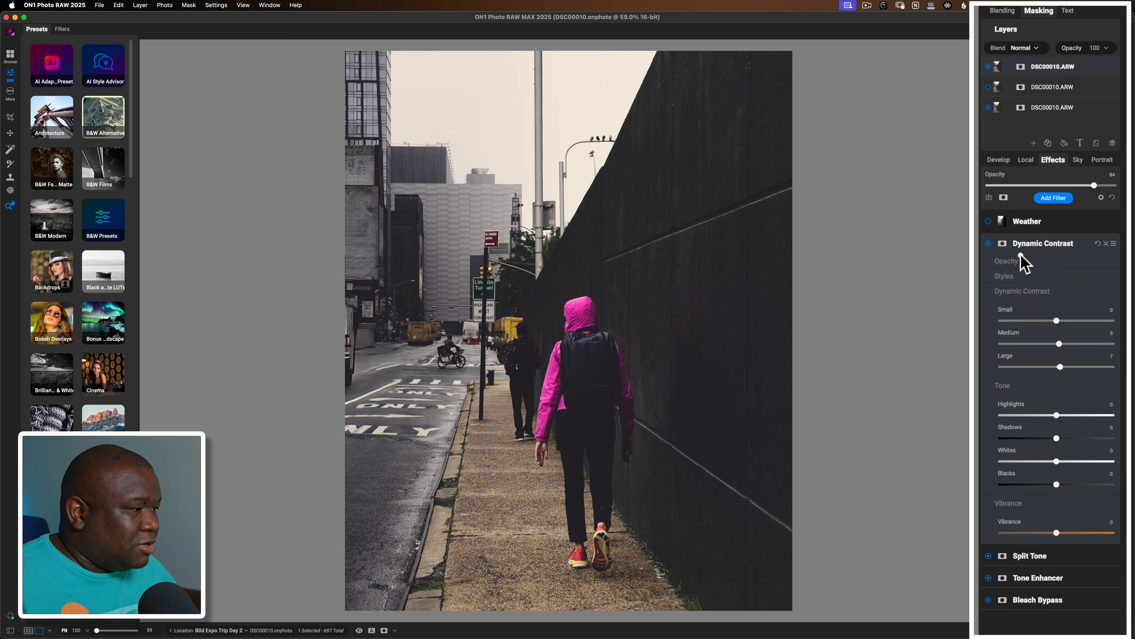
pyautogui.click(1017, 280)
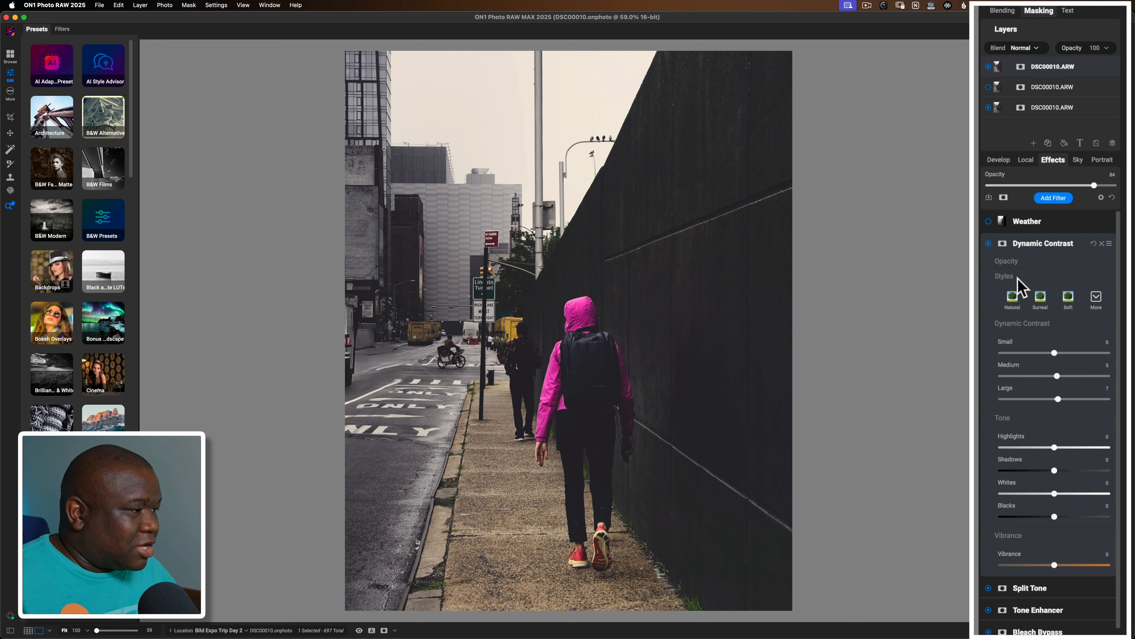
pyautogui.click(1019, 276)
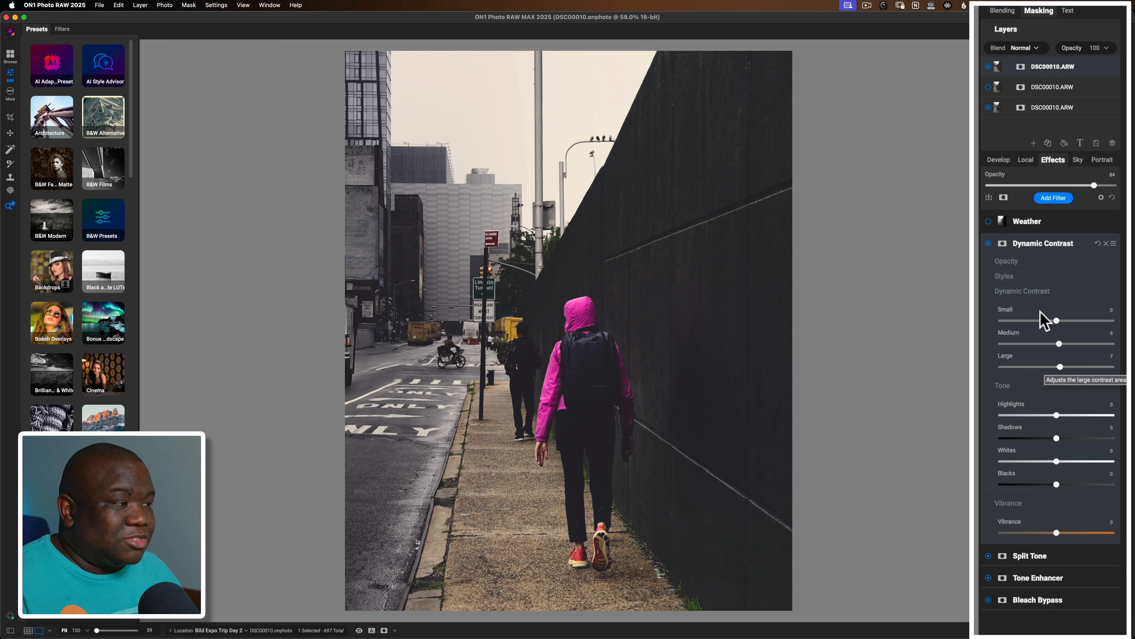
pyautogui.click(1039, 244)
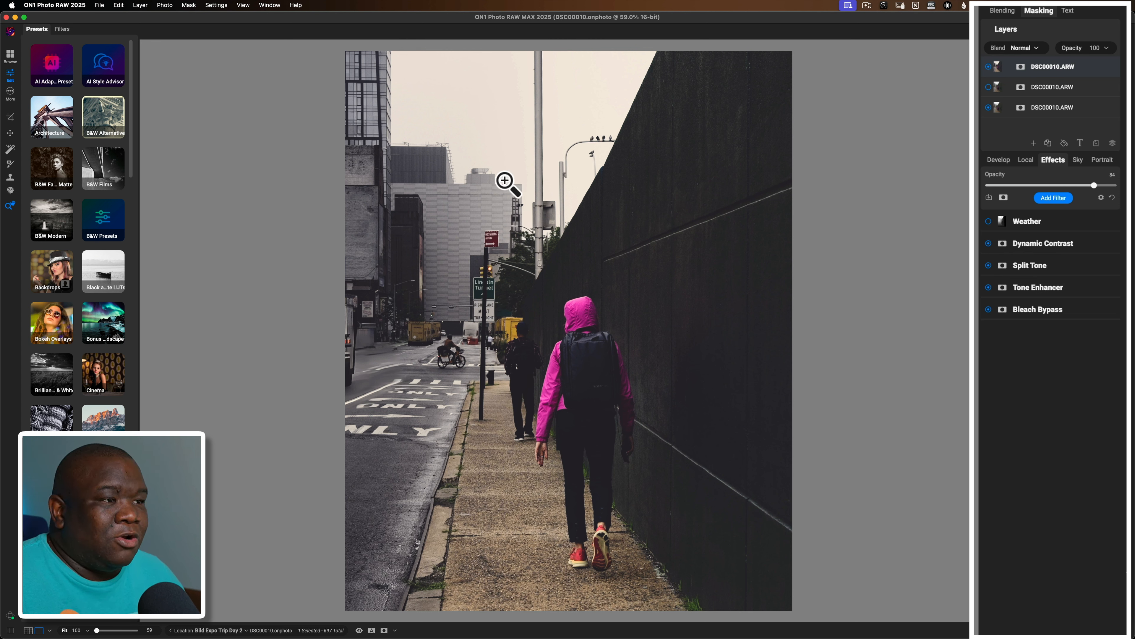
# Step: Enable the Weather filter, select its mask and view it in grayscale over the street scene, and return to the normal photo view
pyautogui.click(988, 222)
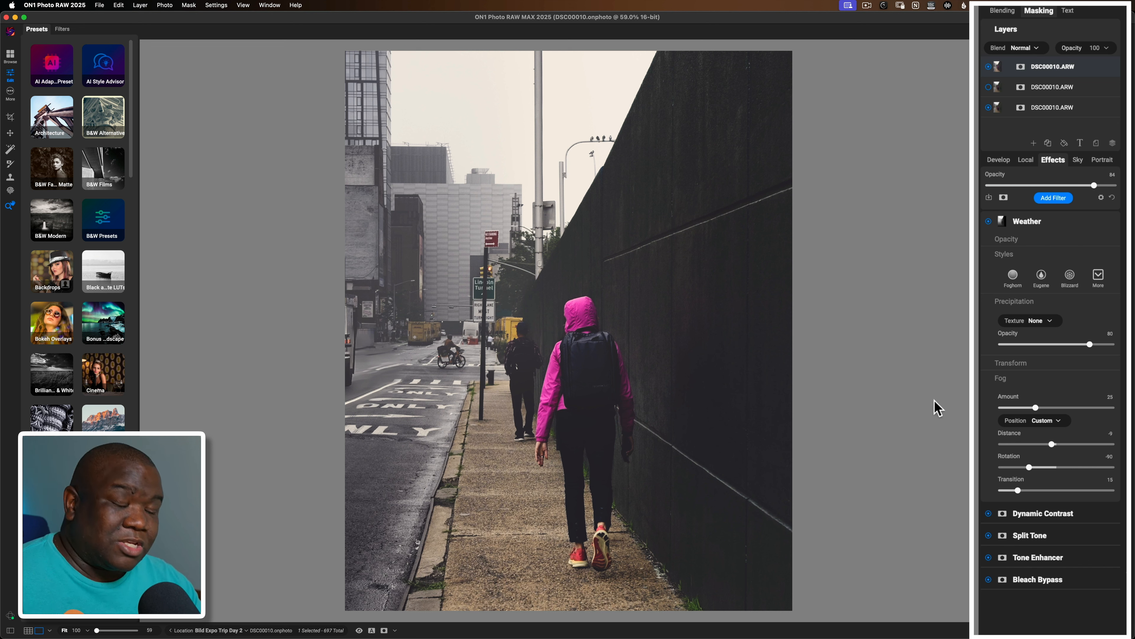
pyautogui.press('o')
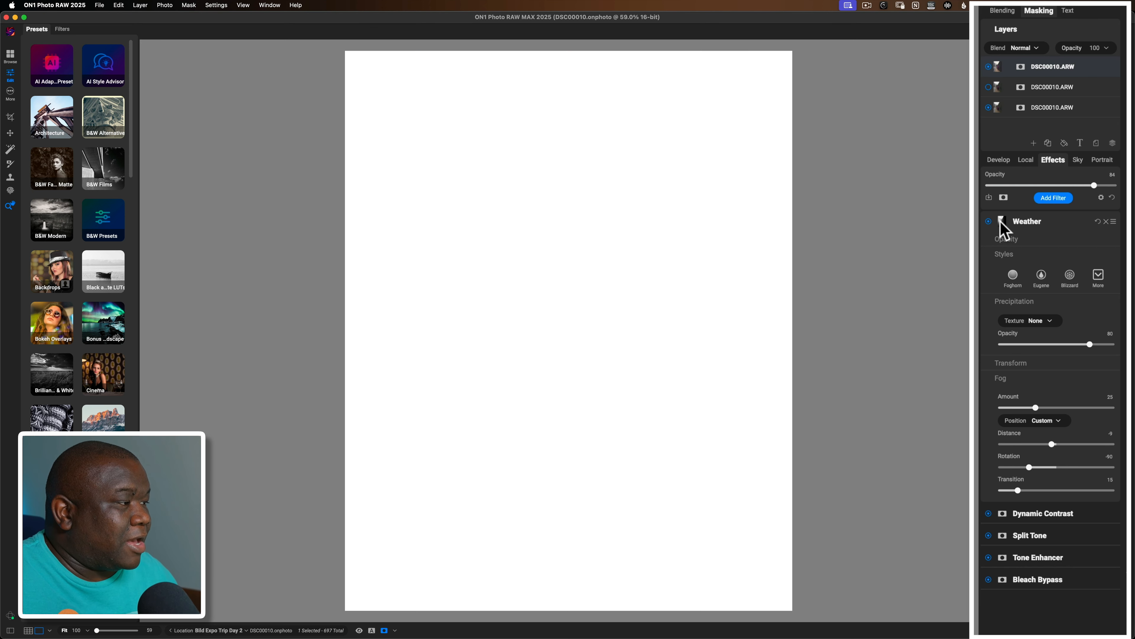
pyautogui.click(1001, 221)
pyautogui.click(1001, 222)
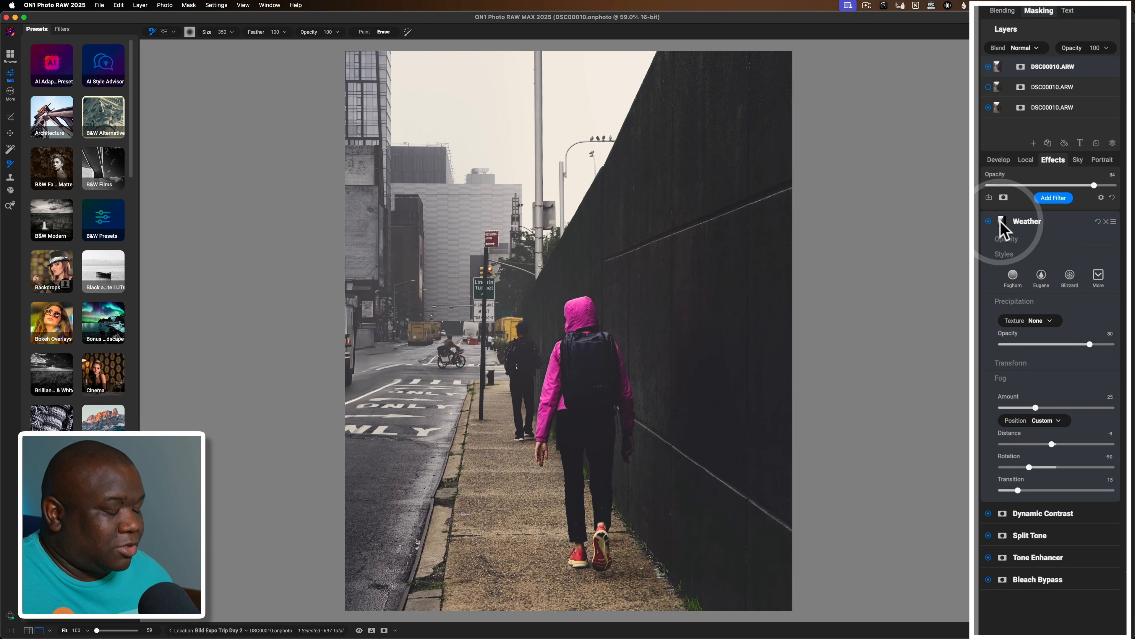
pyautogui.press('o')
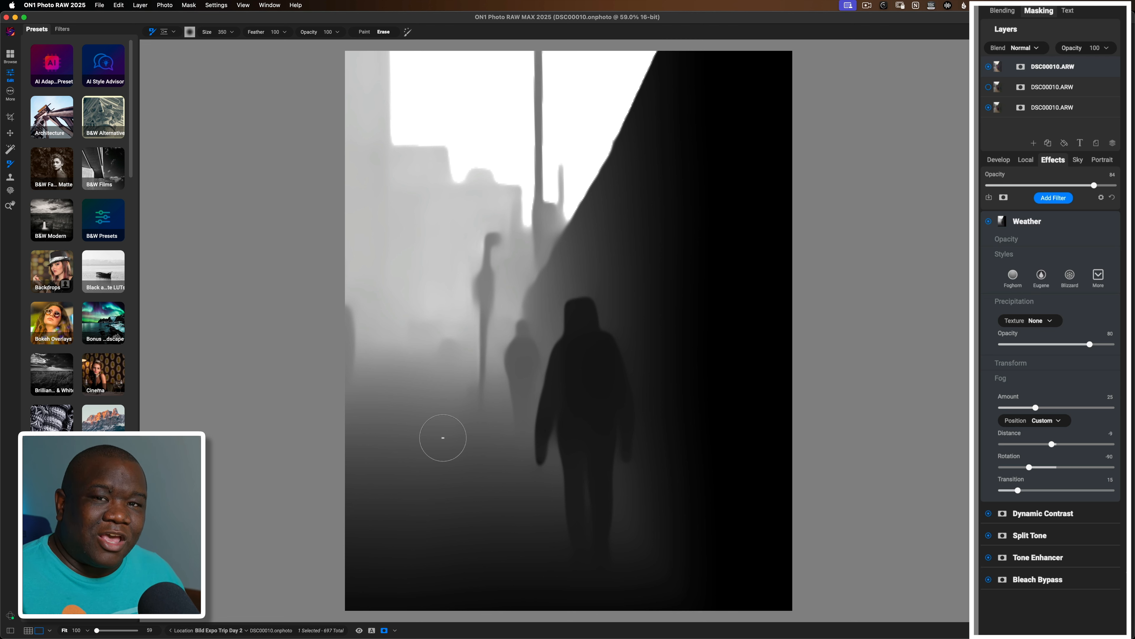
pyautogui.press('super+m')
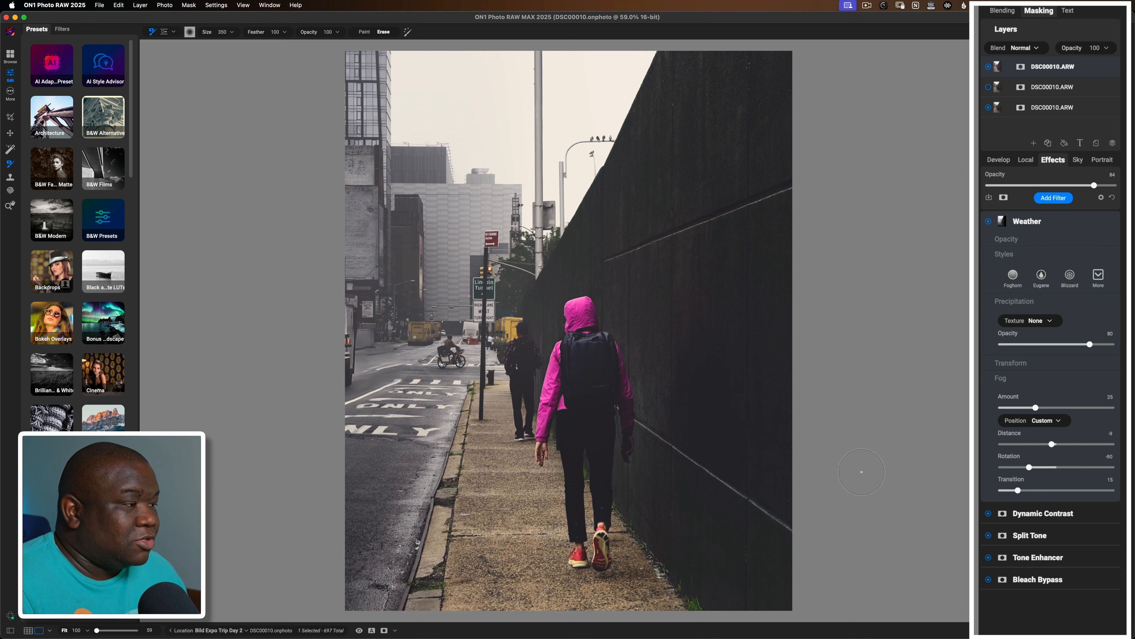
# Step: Compare the photo with the top layer hidden and shown, leave the layer visible, and collapse the Weather settings
pyautogui.click(989, 67)
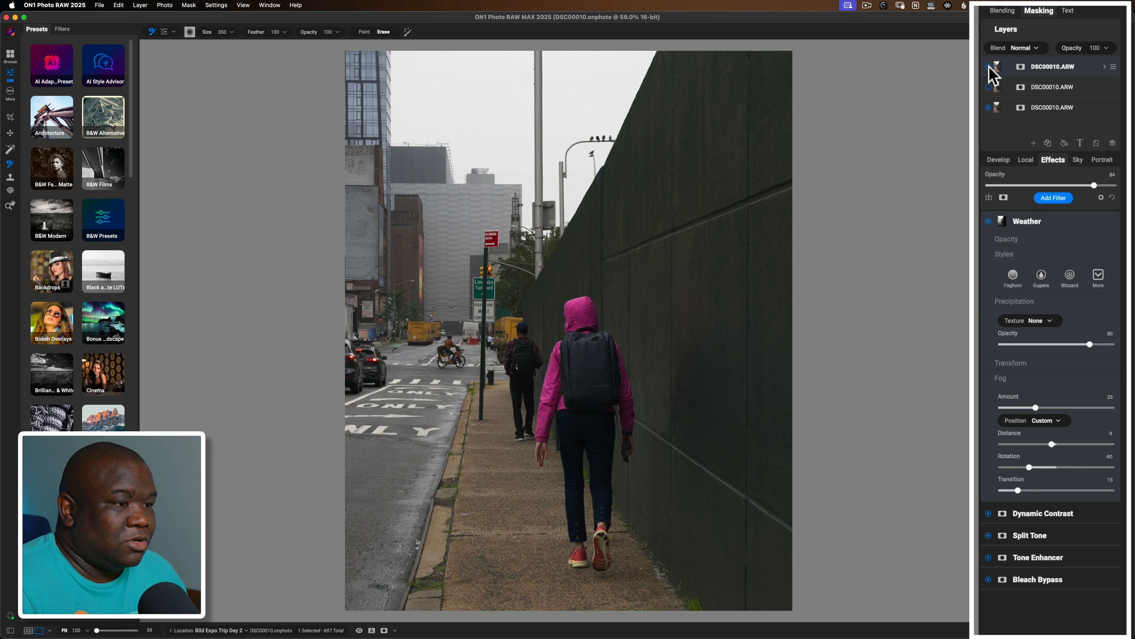
pyautogui.click(988, 67)
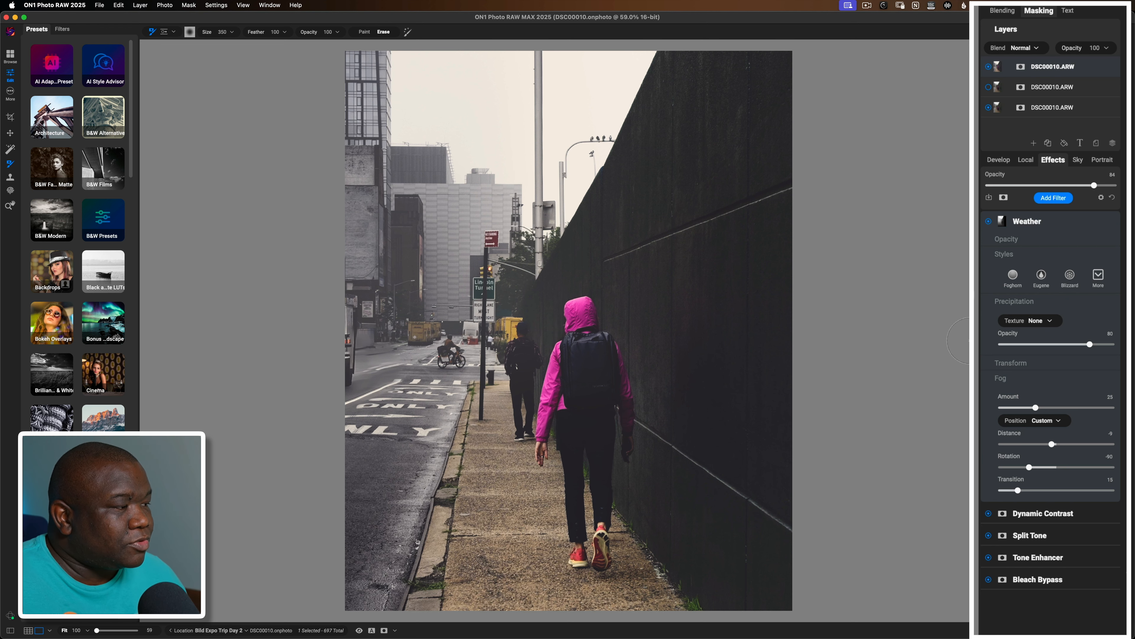
pyautogui.click(1055, 222)
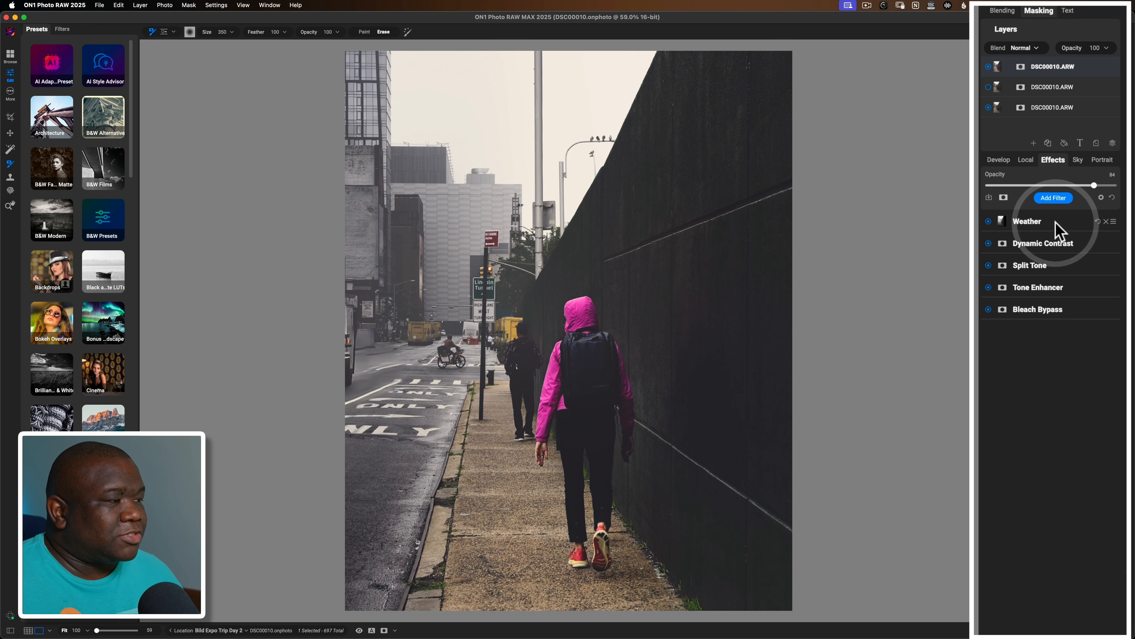